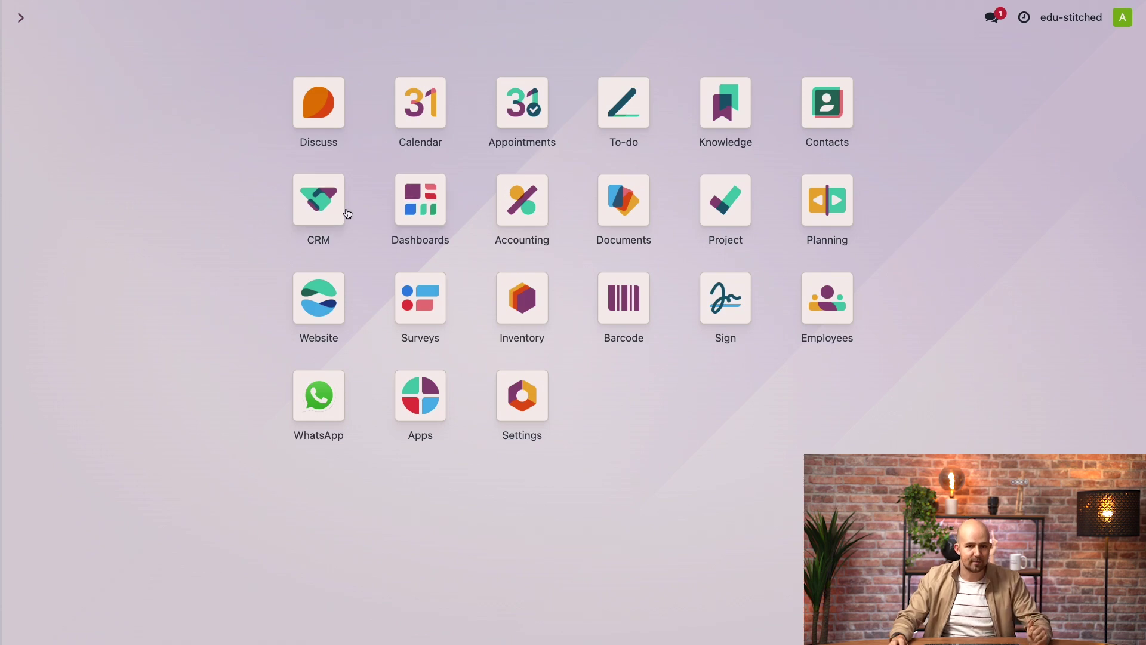
Step: In Website settings, set Add to Cart behaviour to 'Let the user decide (dialog)'
{"action": "left_click", "coordinate": [332, 300]}
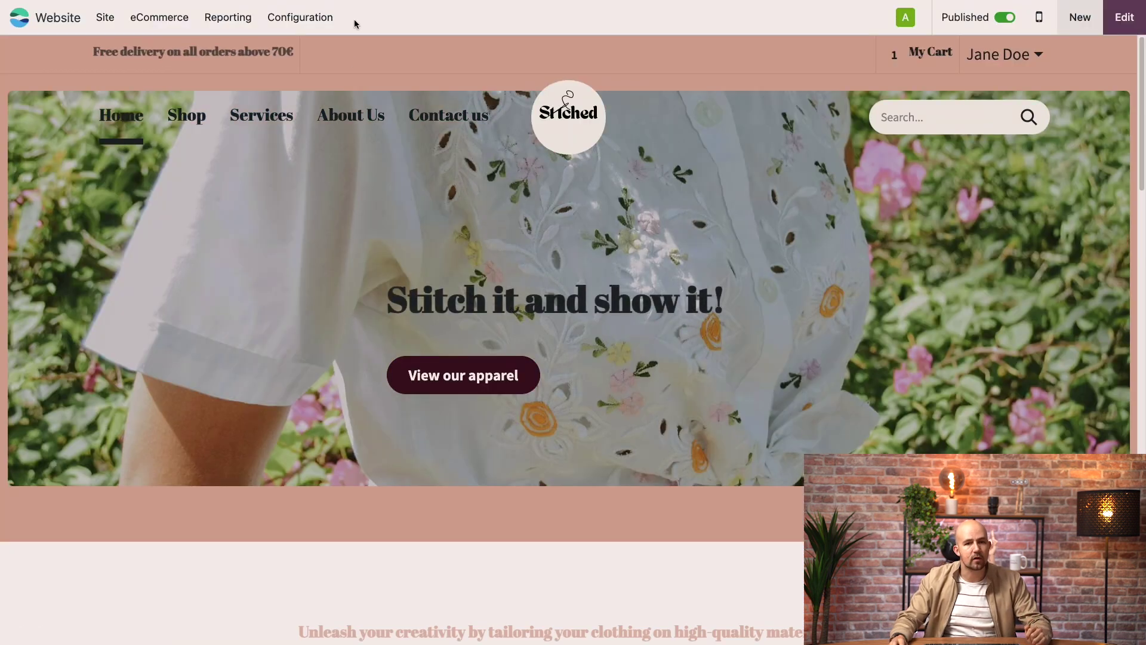
{"action": "left_click", "coordinate": [301, 17]}
{"action": "left_click", "coordinate": [334, 56]}
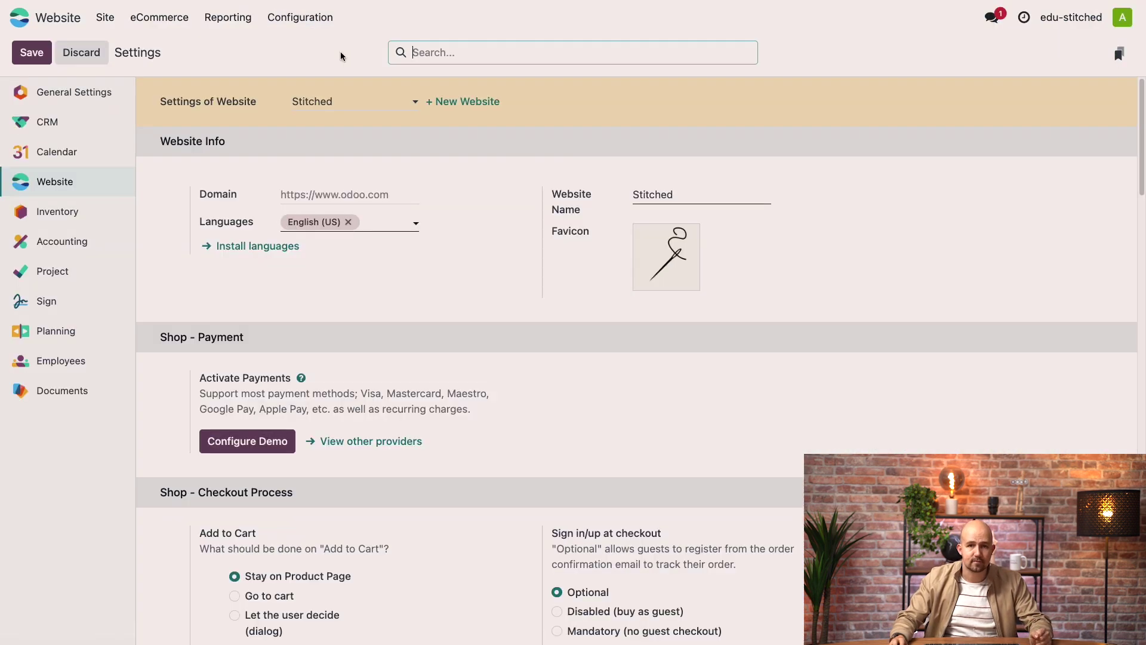
{"action": "scroll", "coordinate": [481, 314], "scroll_direction": "down", "scroll_amount": 3}
{"action": "scroll", "coordinate": [484, 316], "scroll_direction": "down", "scroll_amount": 2}
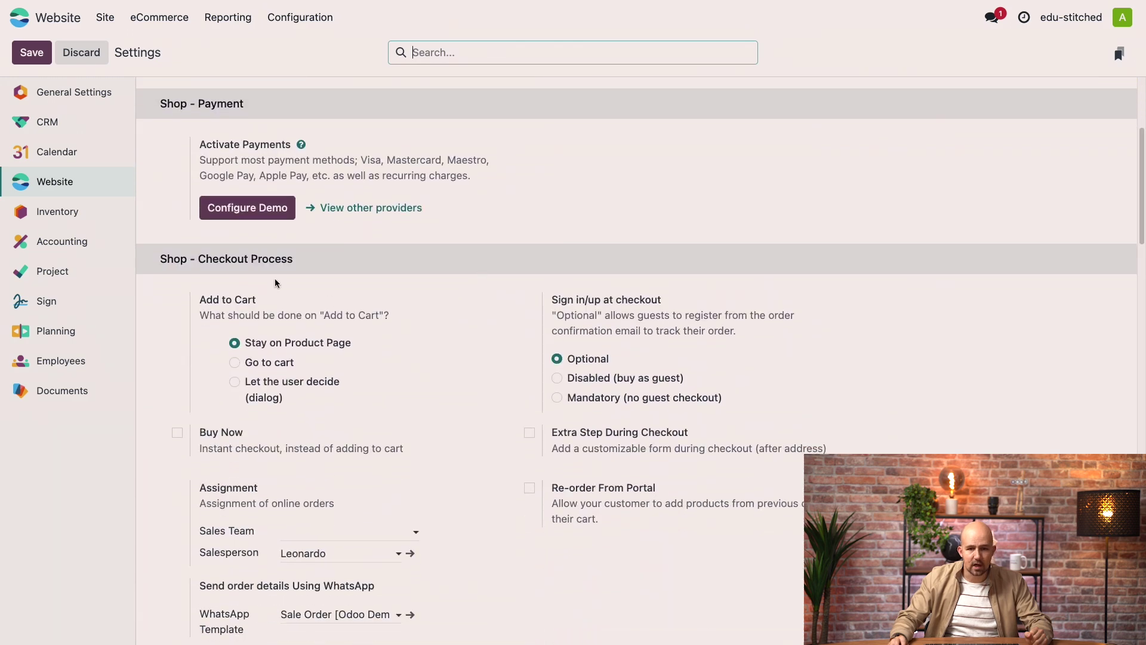
{"action": "scroll", "coordinate": [379, 271], "scroll_direction": "down", "scroll_amount": 2}
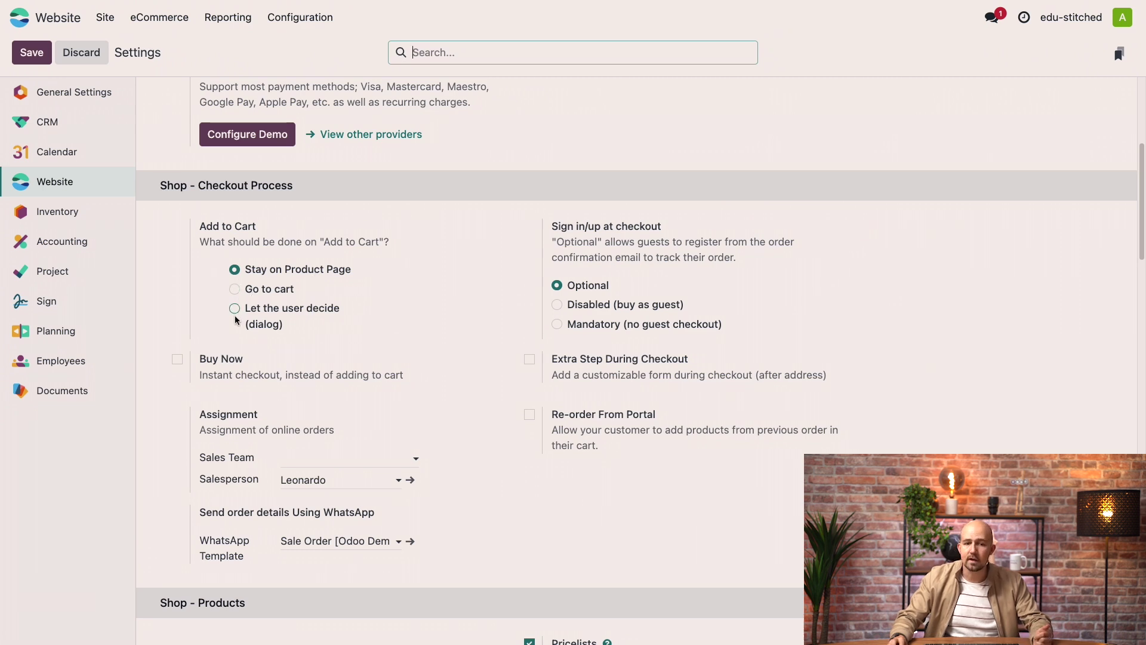
{"action": "left_click", "coordinate": [234, 308]}
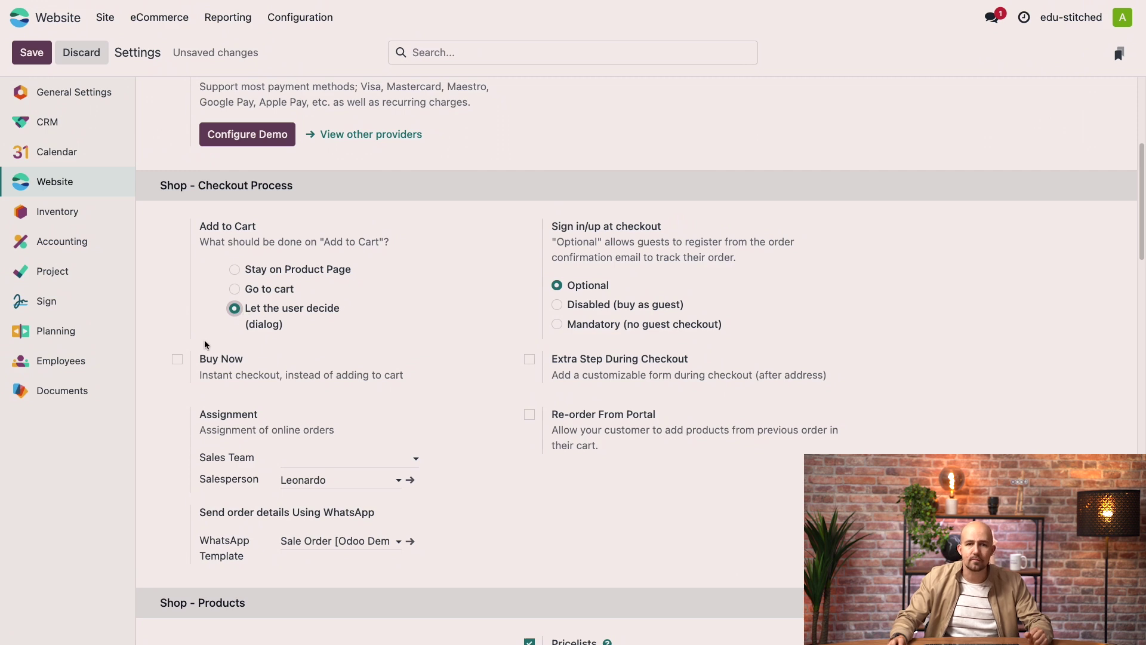
Step: Enable Buy Now, Extra Step During Checkout and Re-order From Portal, then save the settings
{"action": "left_click", "coordinate": [177, 360]}
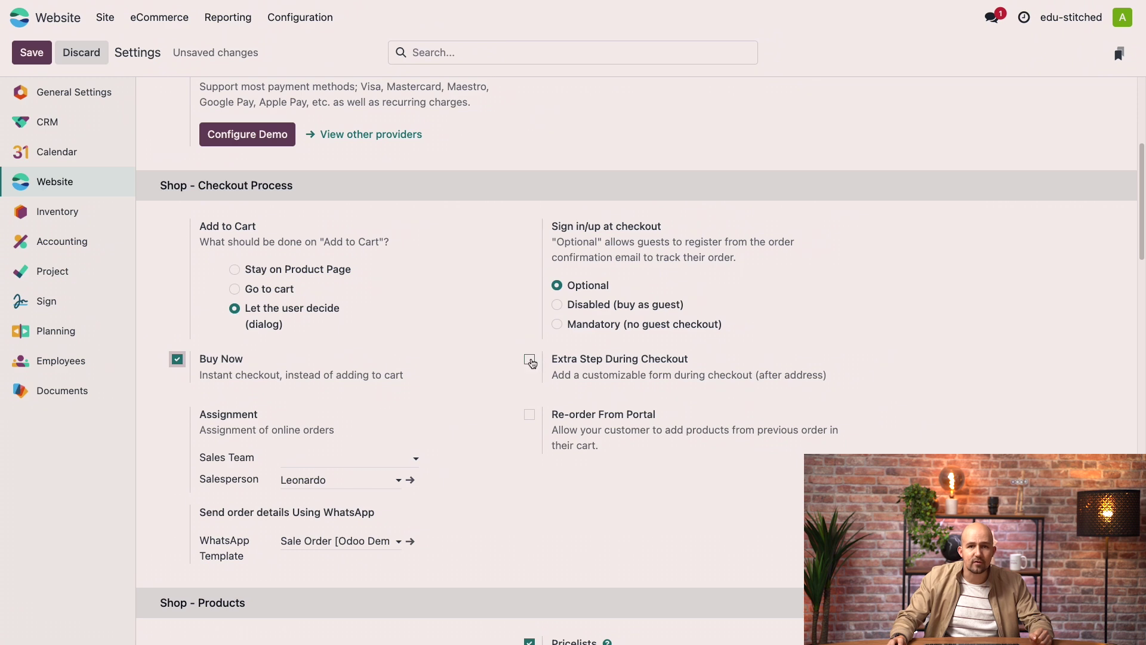
{"action": "left_click", "coordinate": [530, 360]}
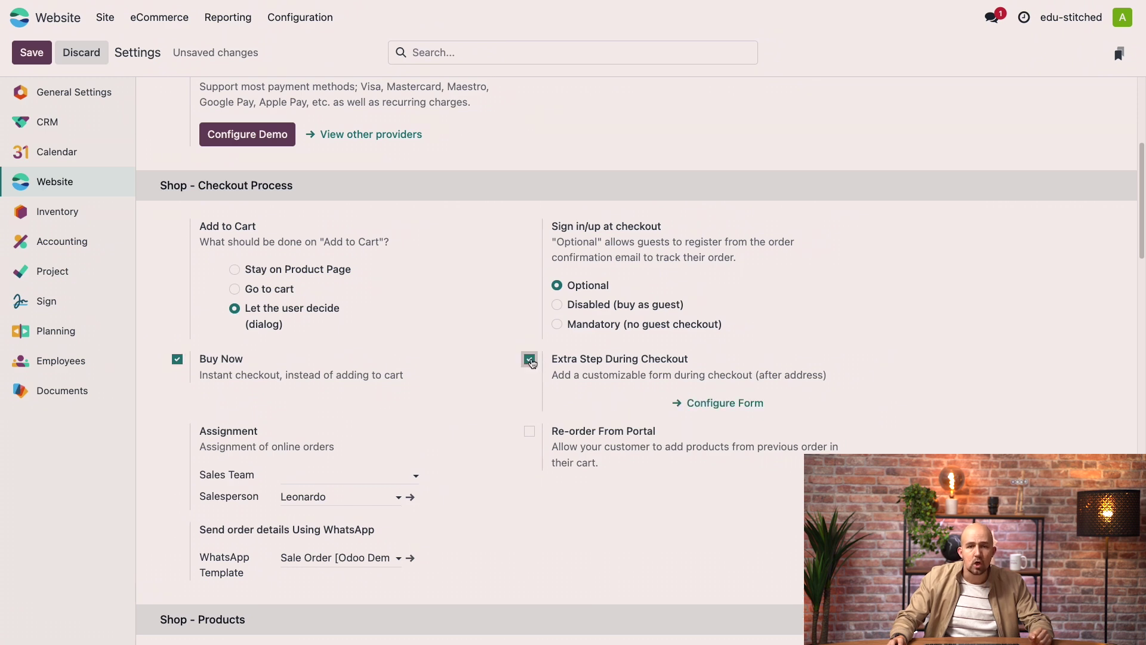
{"action": "scroll", "coordinate": [525, 362], "scroll_direction": "down", "scroll_amount": 1}
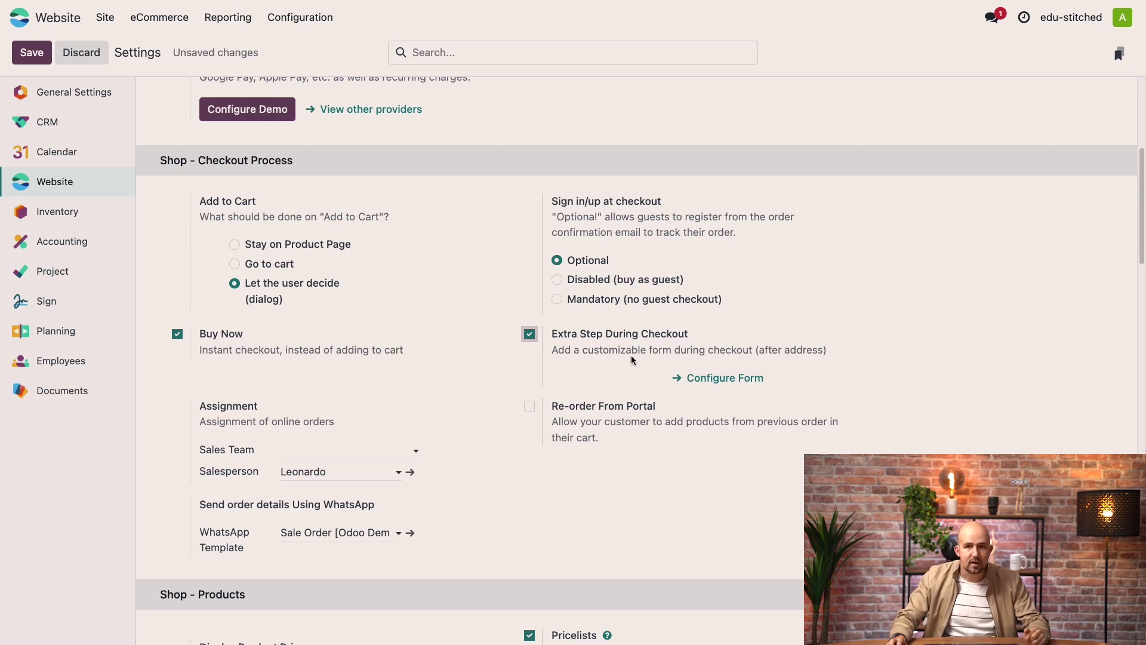
{"action": "left_click", "coordinate": [529, 407]}
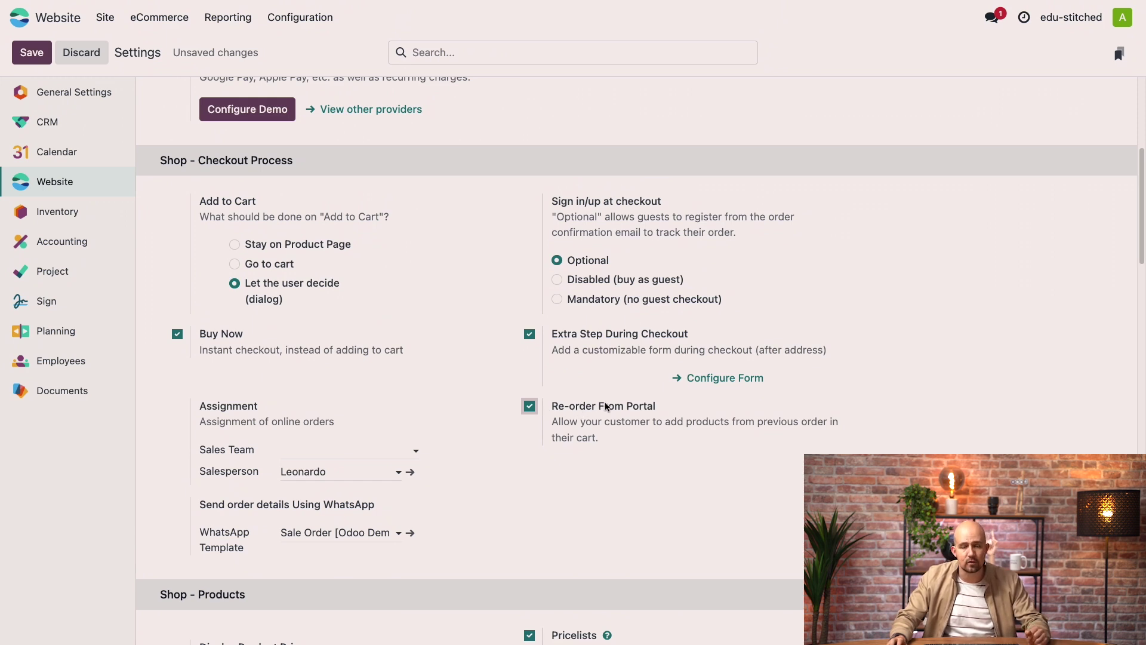
{"action": "left_click", "coordinate": [26, 60]}
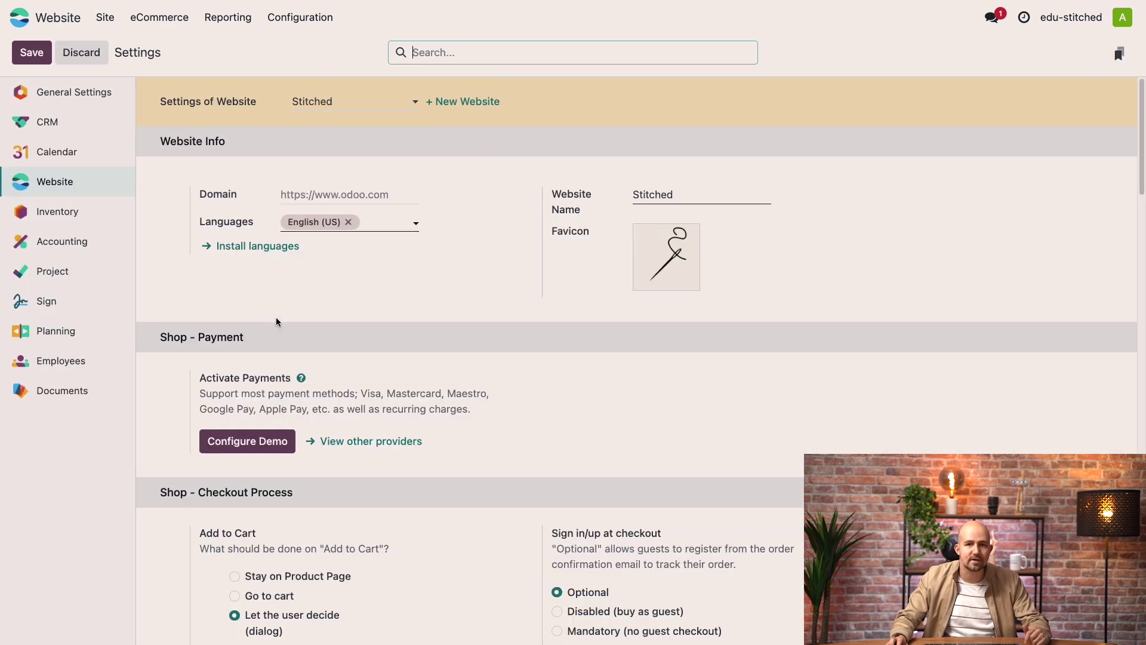
Step: Go from the homepage to the Shop and open the Adorable white Tee embroidered with love product page
{"action": "left_click", "coordinate": [105, 17]}
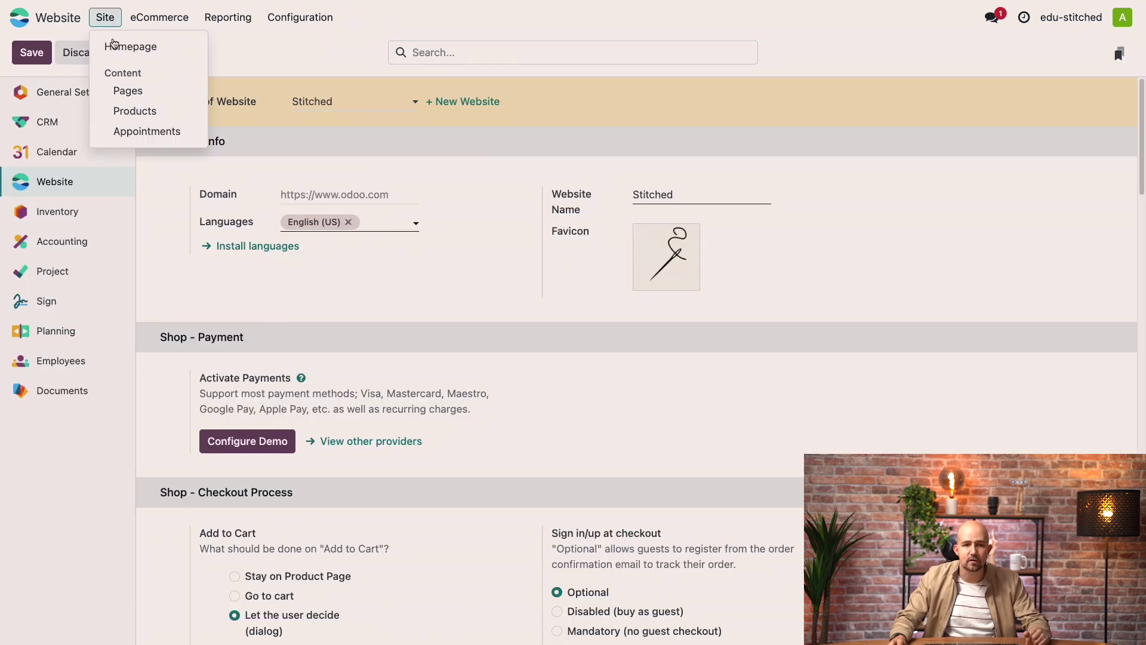
{"action": "left_click", "coordinate": [114, 44]}
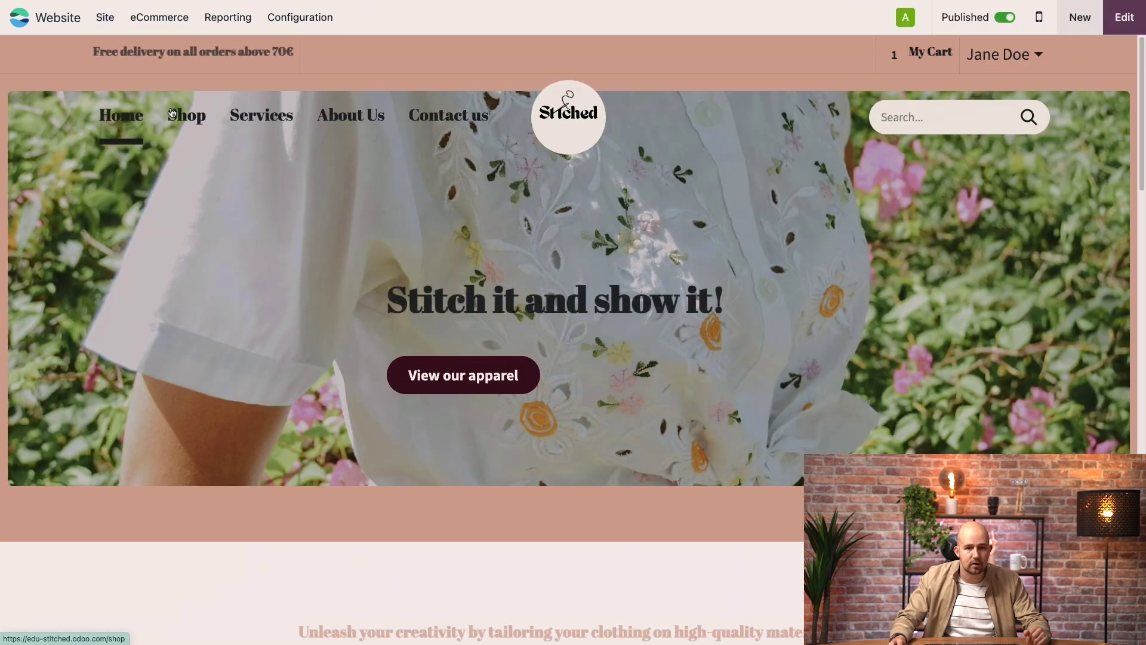
{"action": "left_click", "coordinate": [174, 116]}
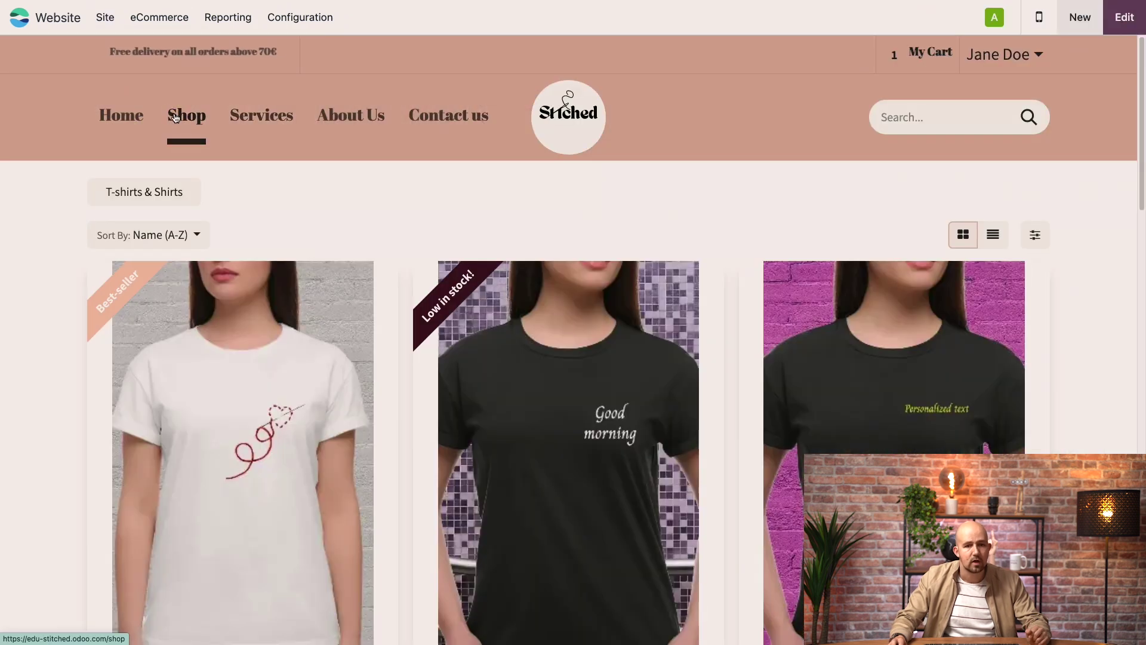
{"action": "left_click", "coordinate": [315, 324]}
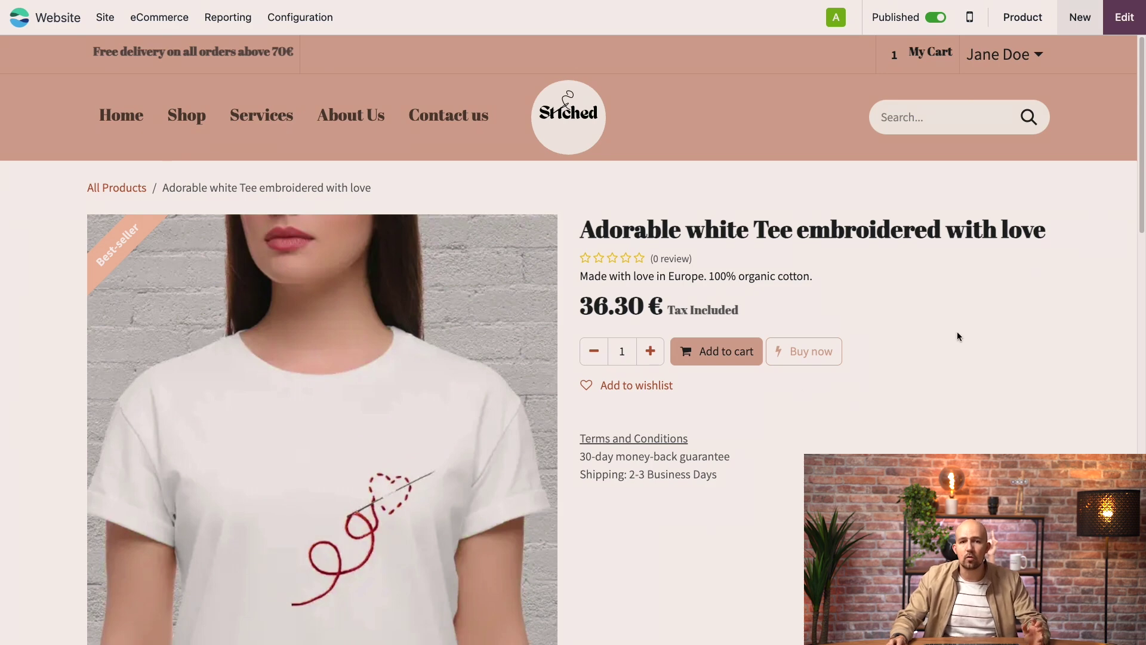
{"action": "left_click", "coordinate": [1122, 32]}
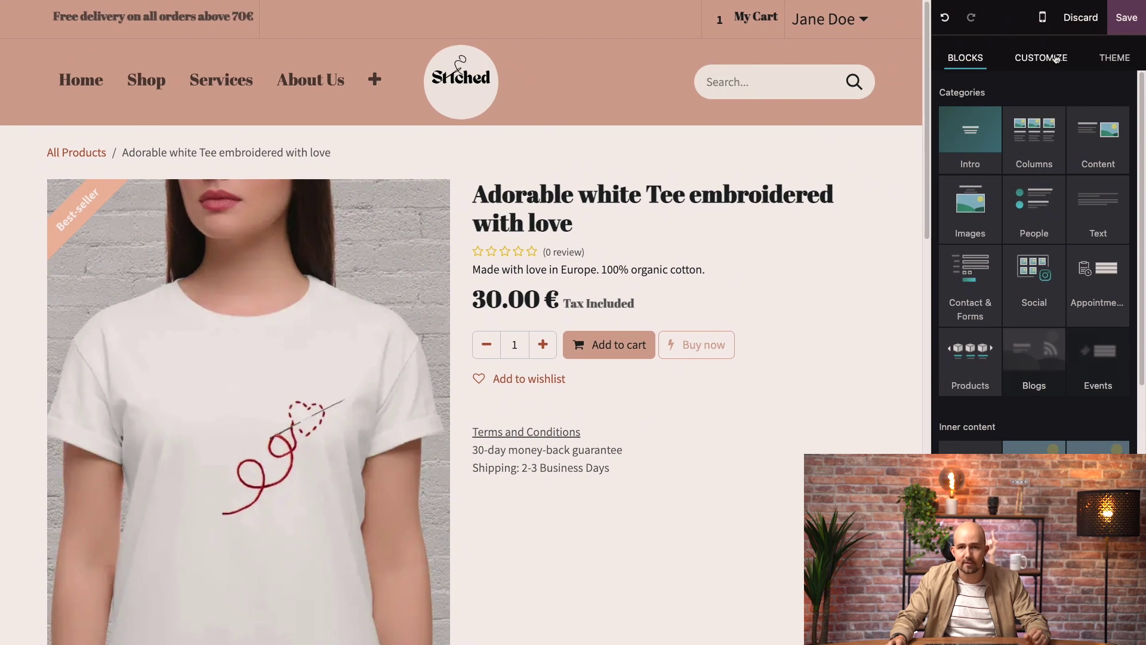
{"action": "left_click", "coordinate": [1056, 58]}
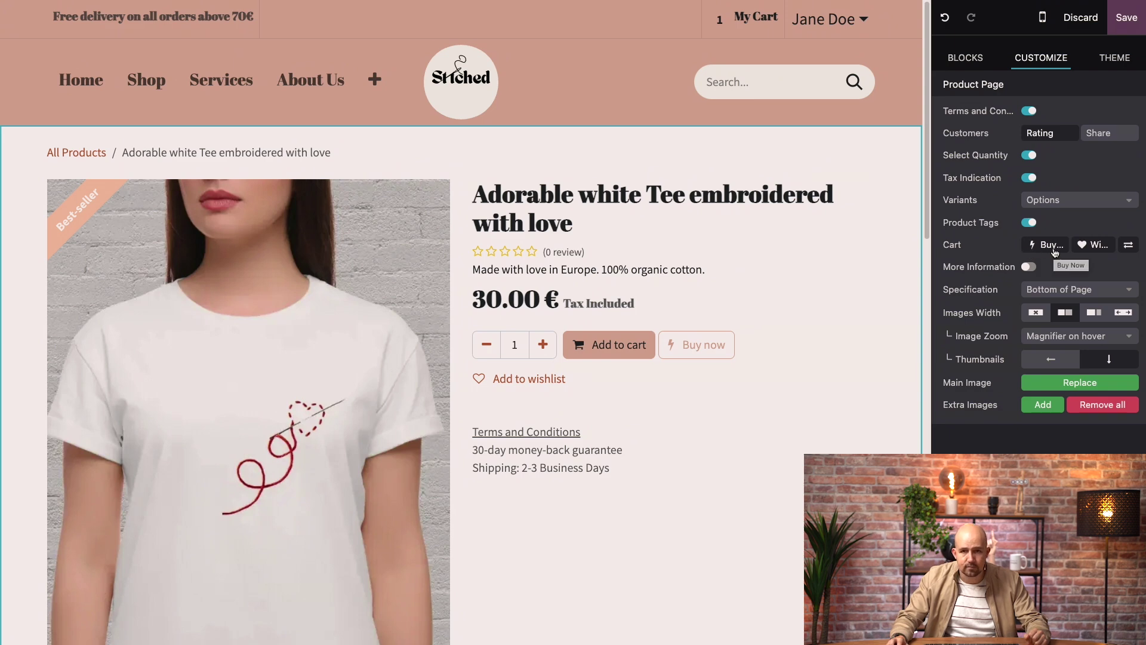
{"action": "left_click", "coordinate": [1081, 17]}
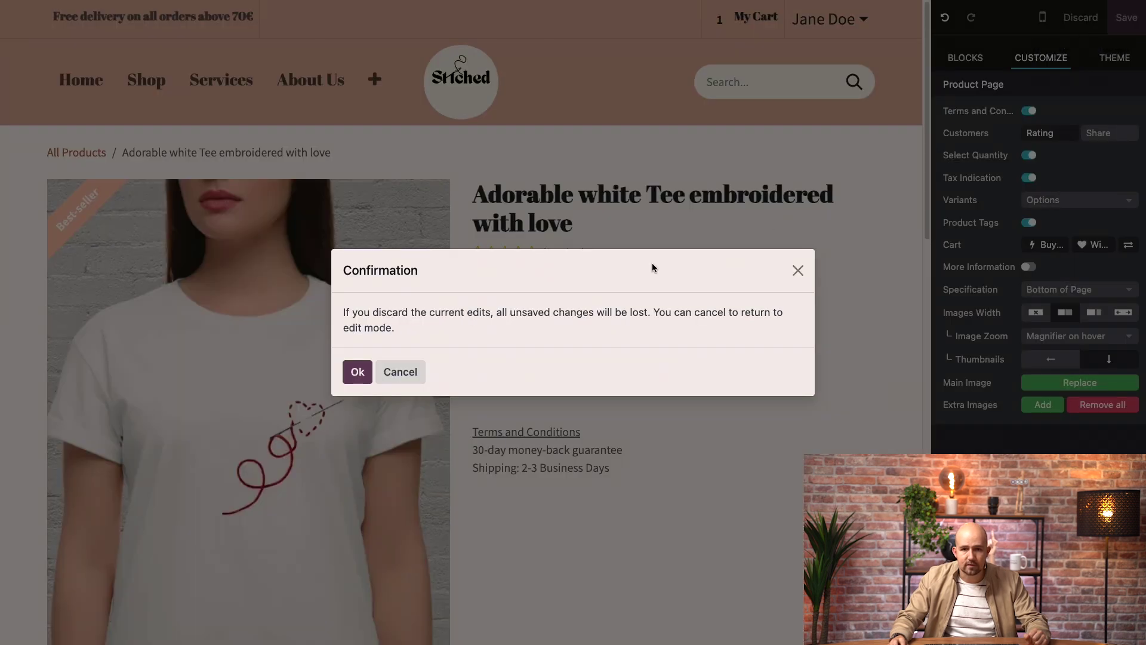
{"action": "left_click", "coordinate": [348, 375]}
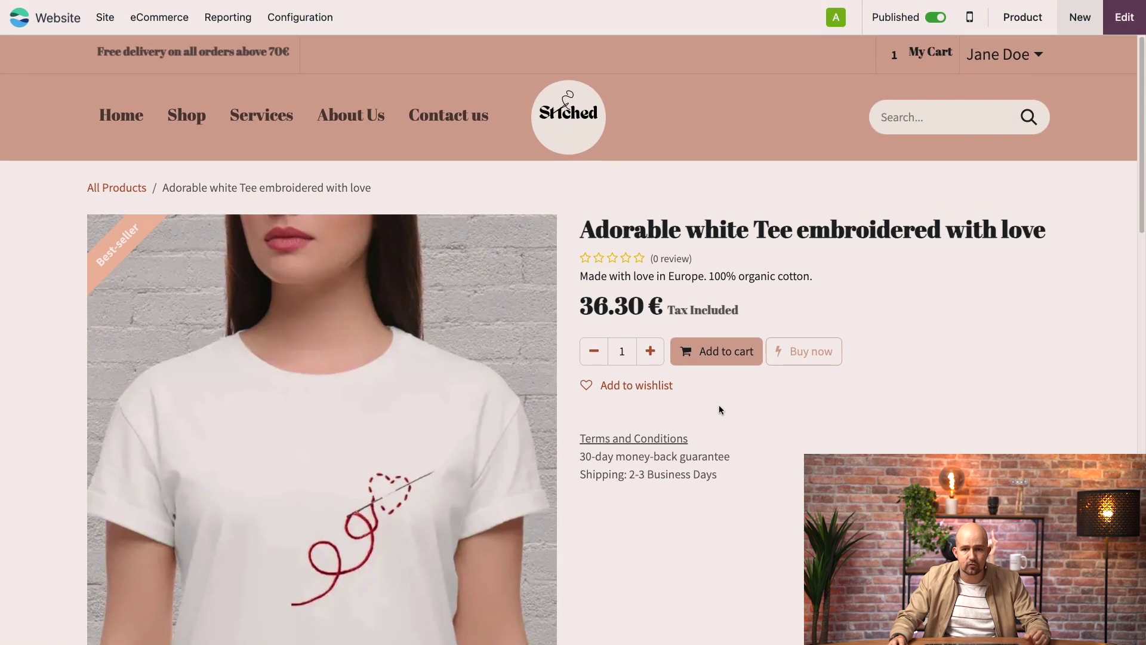
{"action": "left_click", "coordinate": [719, 352]}
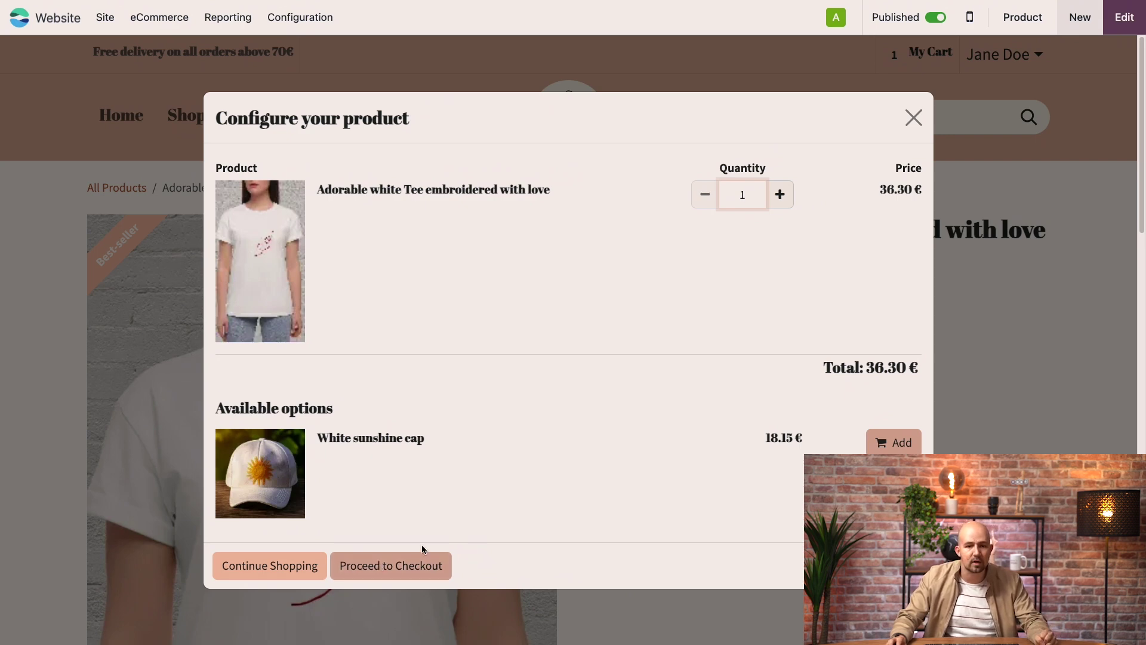
Step: Proceed to checkout with the two white embroidered tees
{"action": "left_click", "coordinate": [403, 564]}
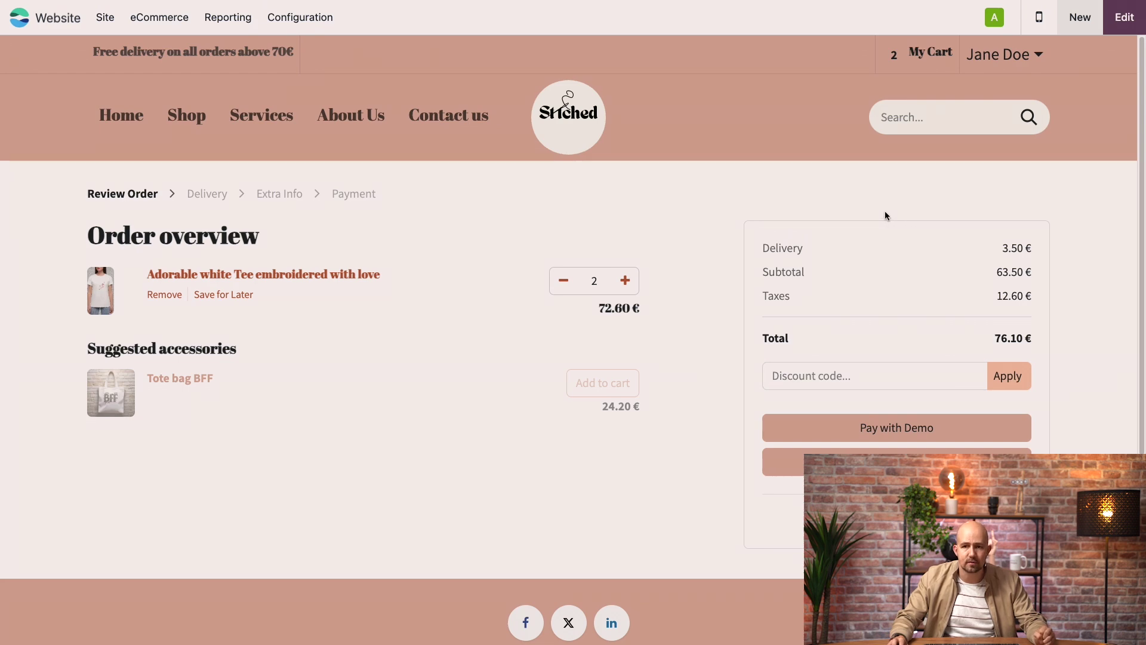
Step: Customize the Order overview to require accepting terms, turn off Show B2B Fields, and save
{"action": "left_click", "coordinate": [1124, 27]}
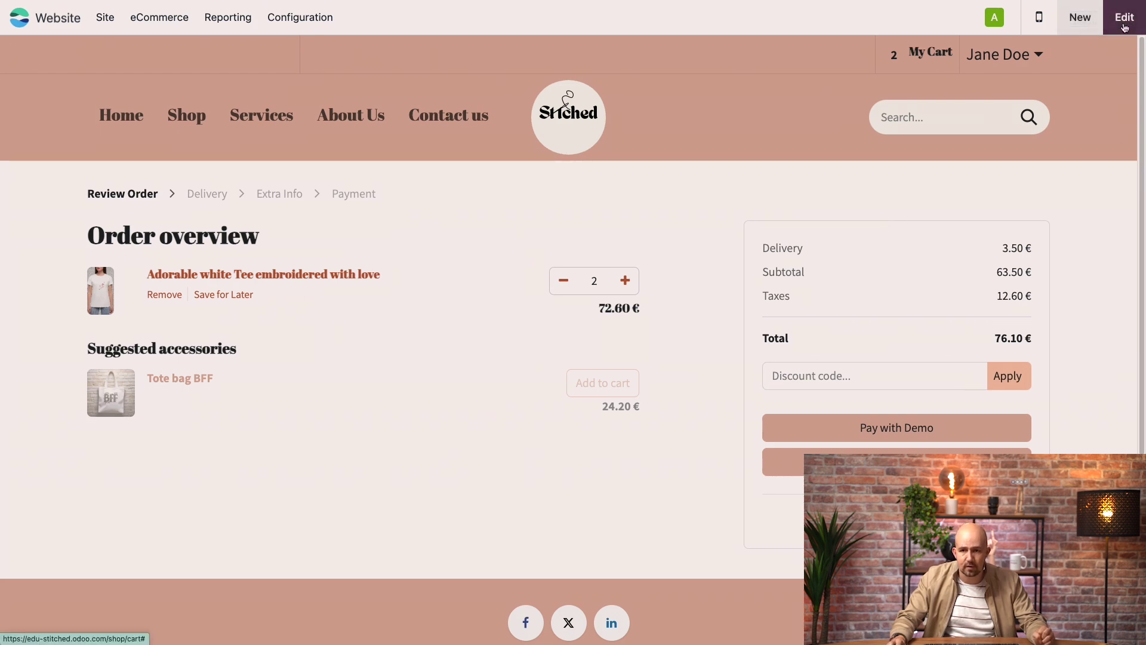
{"action": "left_click", "coordinate": [1039, 60]}
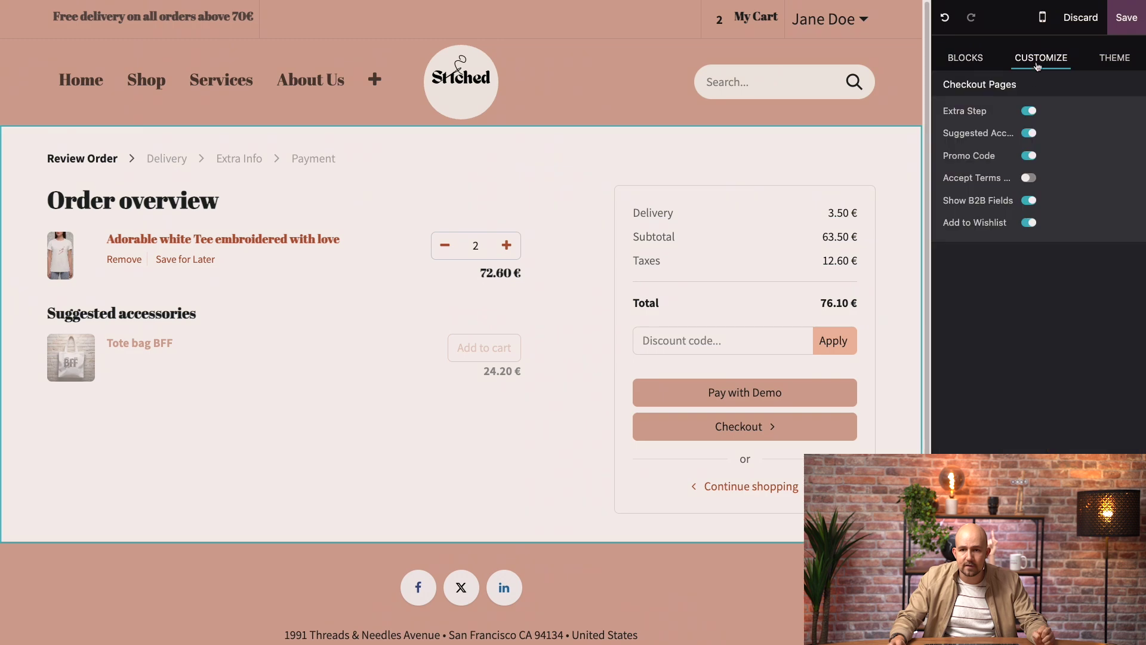
{"action": "left_click", "coordinate": [1028, 178]}
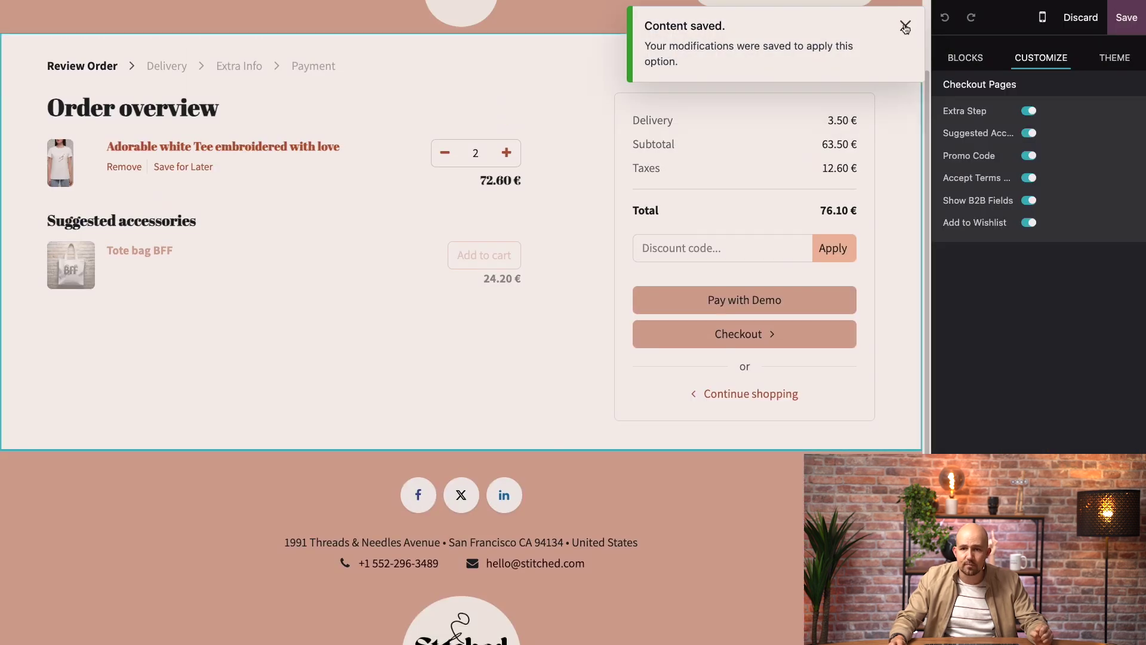
{"action": "left_click", "coordinate": [905, 27]}
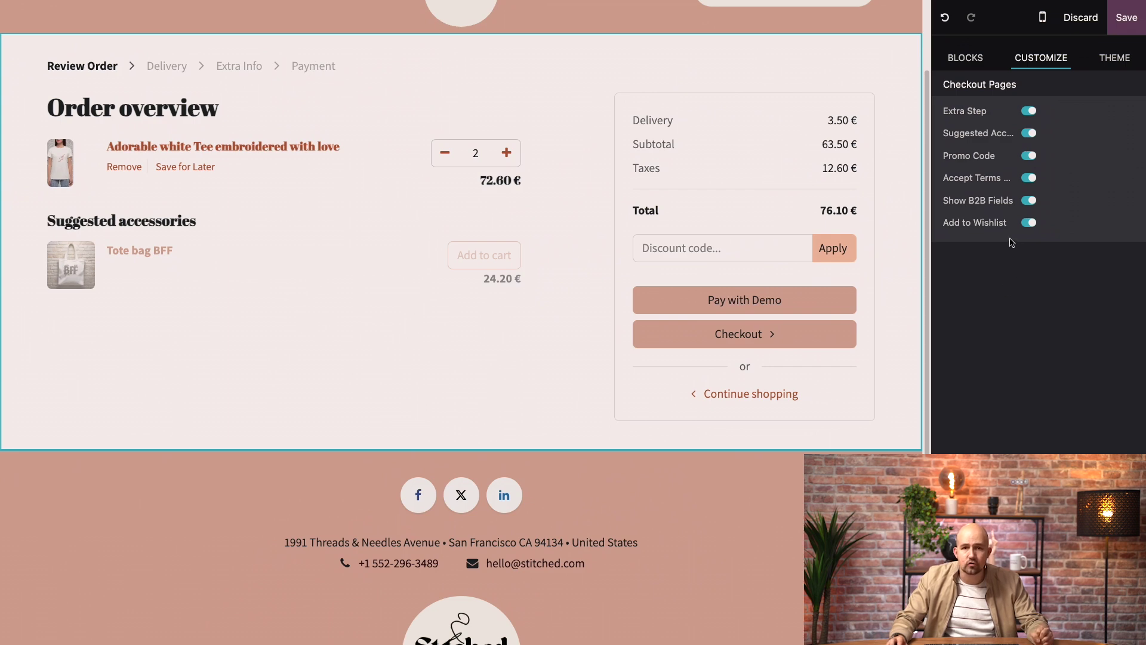
{"action": "left_click", "coordinate": [1029, 201]}
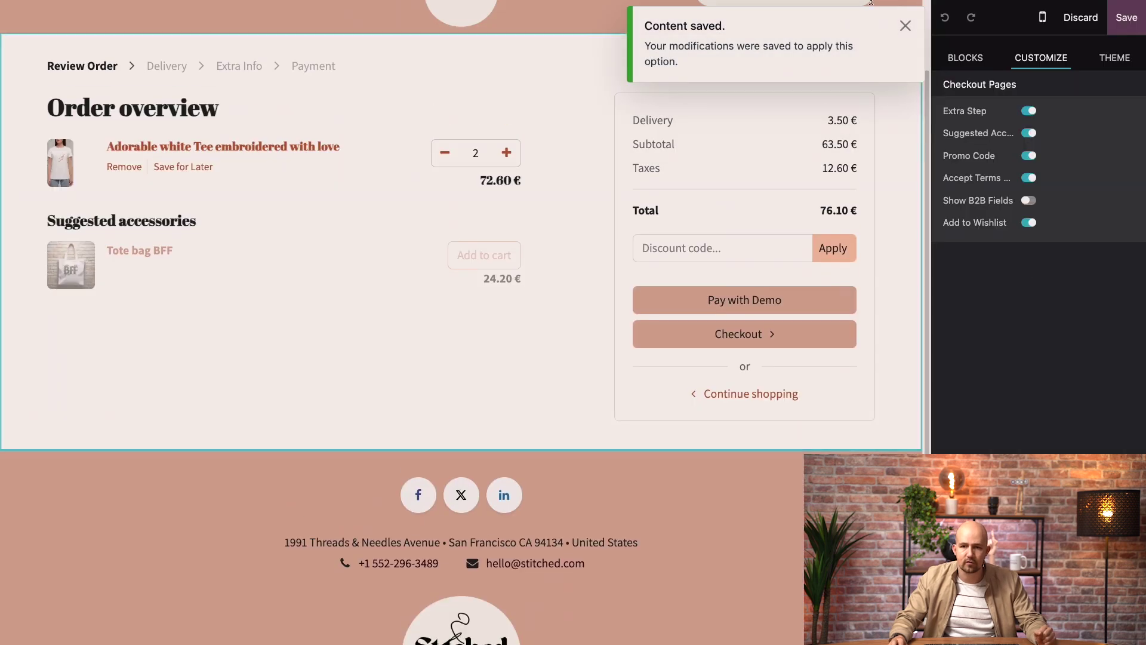
{"action": "left_click", "coordinate": [902, 28]}
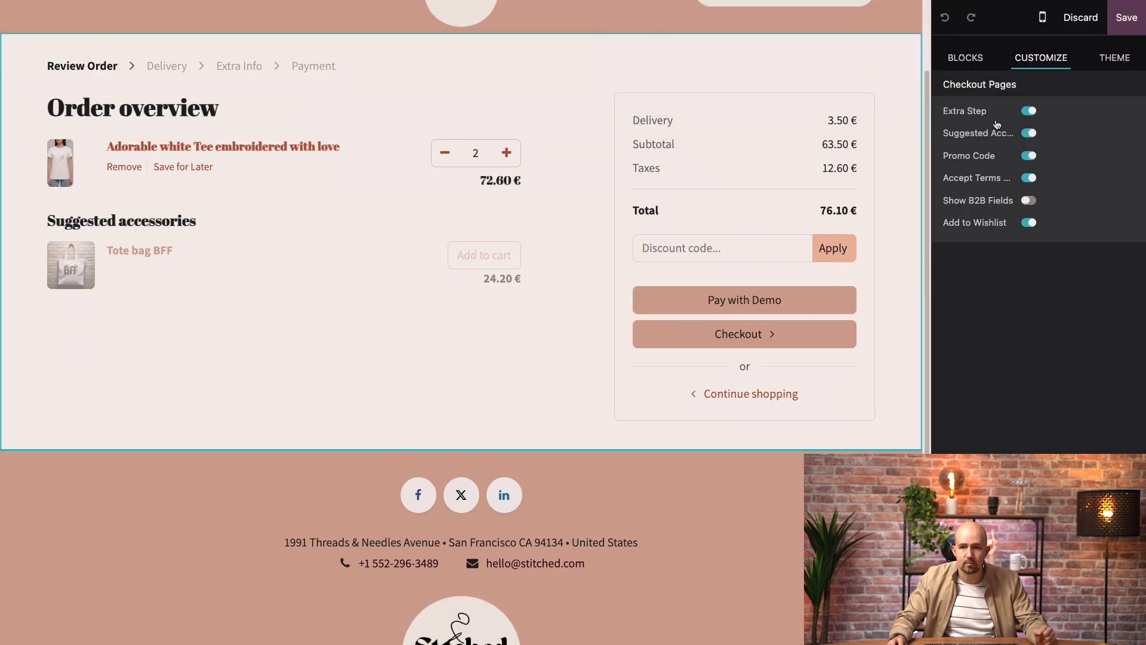
{"action": "left_click", "coordinate": [1126, 18]}
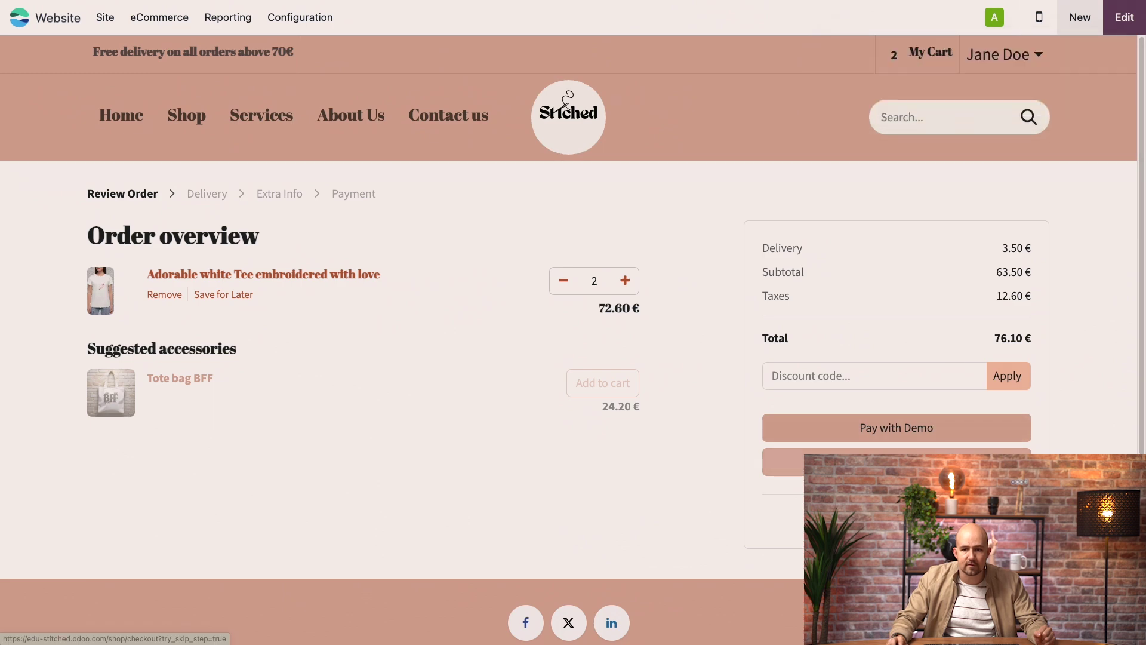
Step: Move on to the Delivery step, opening and then discarding the new address form
{"action": "left_click", "coordinate": [916, 456]}
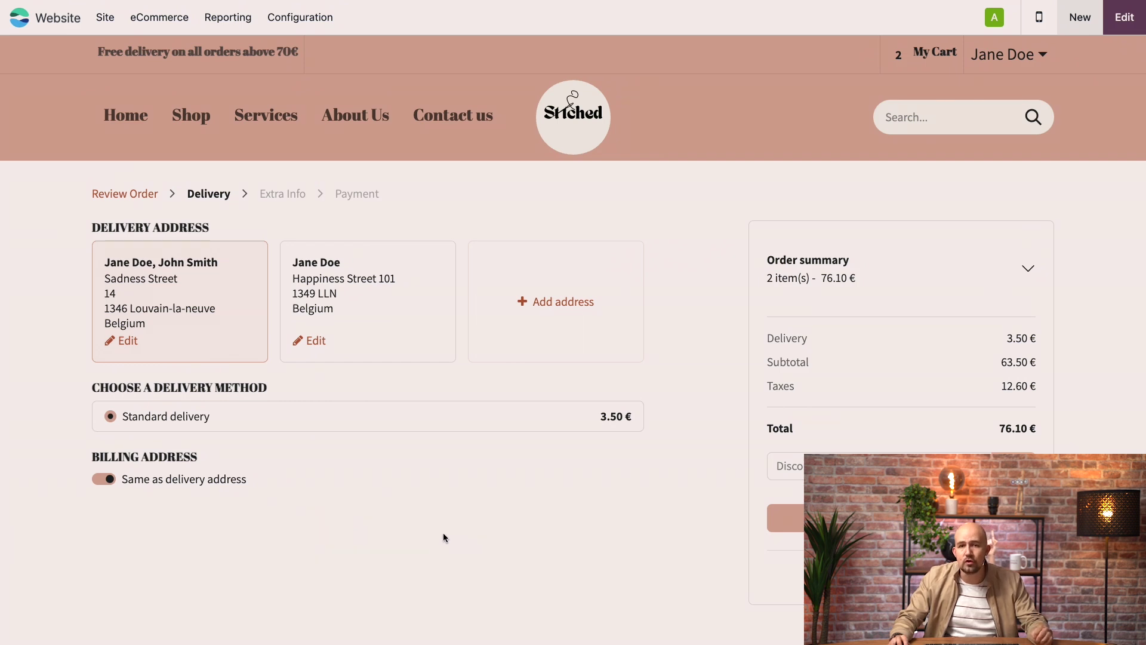
{"action": "left_click", "coordinate": [566, 313]}
{"action": "scroll", "coordinate": [494, 471], "scroll_direction": "down", "scroll_amount": 3}
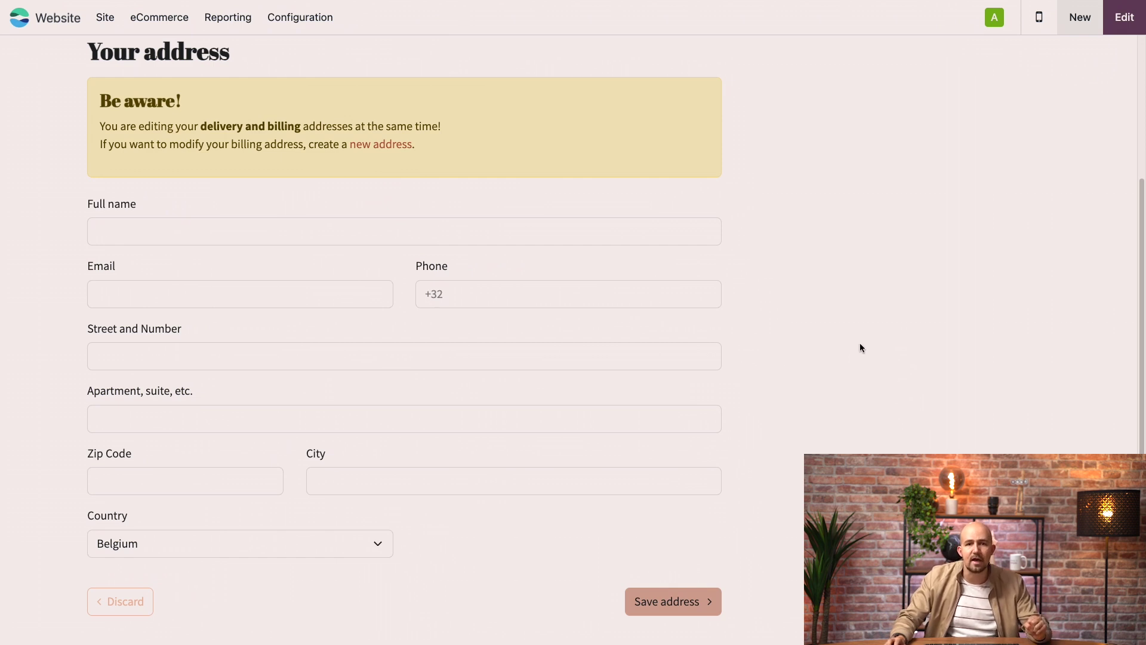
{"action": "left_click", "coordinate": [117, 603]}
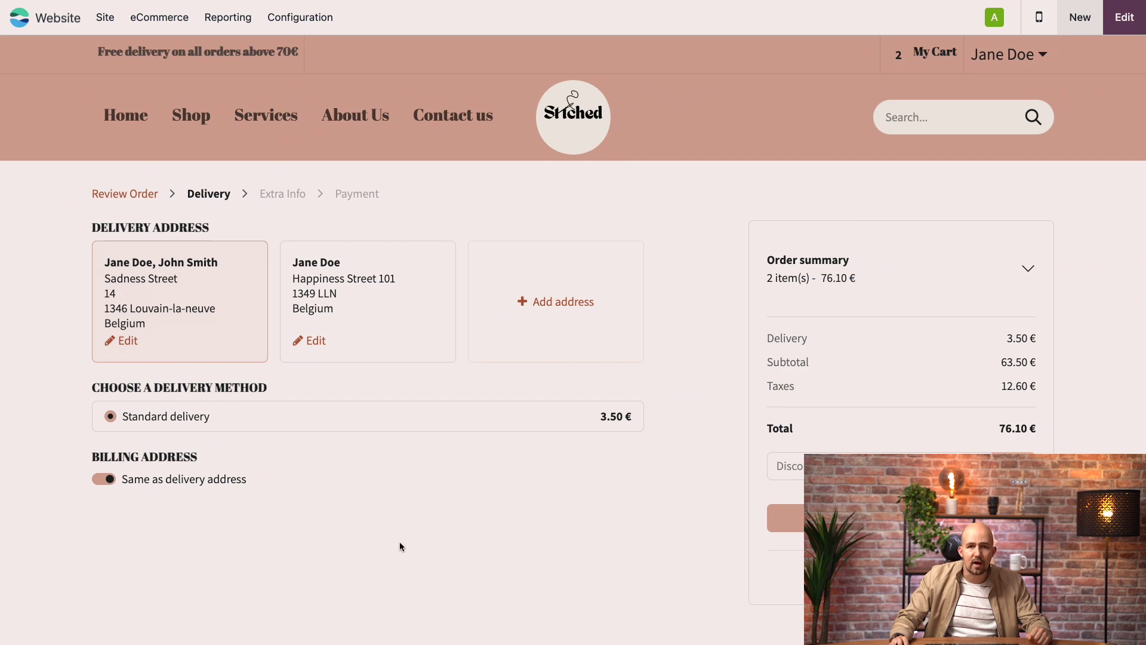
Step: Continue to the Extra Info step and open it in the editor with the Reference field selected
{"action": "left_click", "coordinate": [823, 518]}
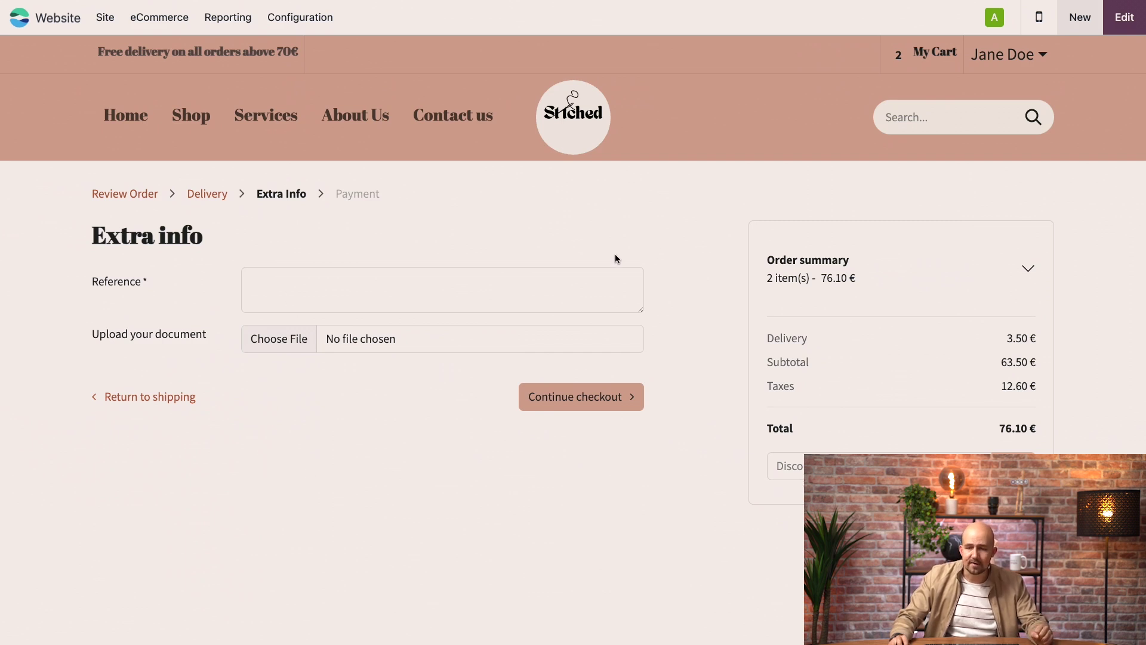
{"action": "left_click", "coordinate": [1125, 22]}
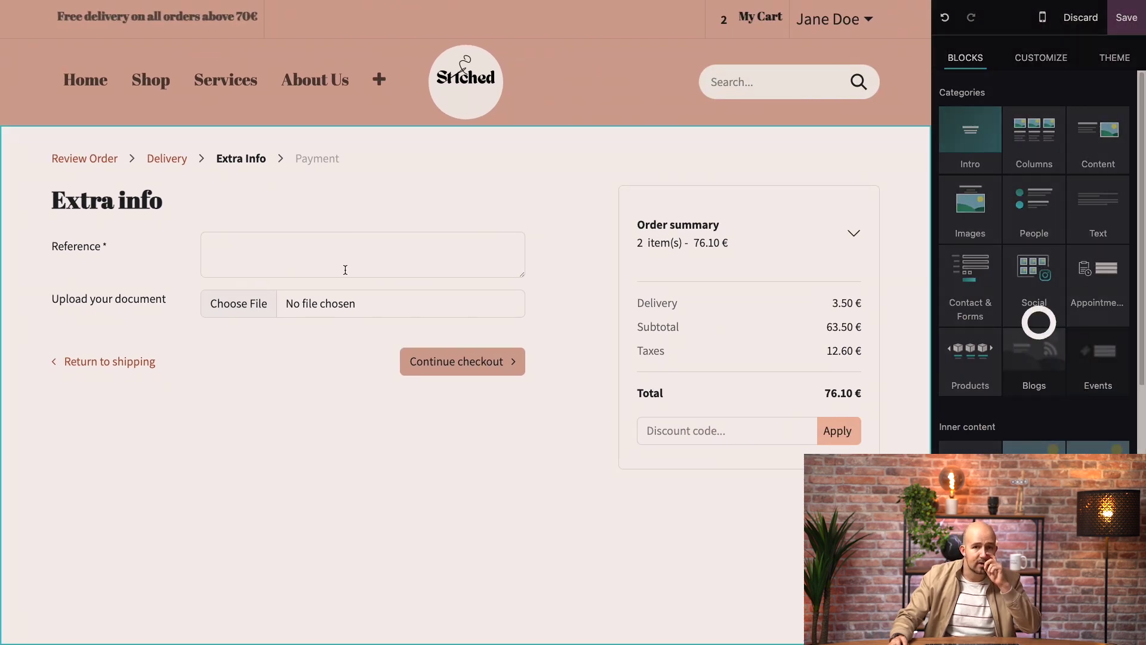
{"action": "left_click", "coordinate": [377, 428]}
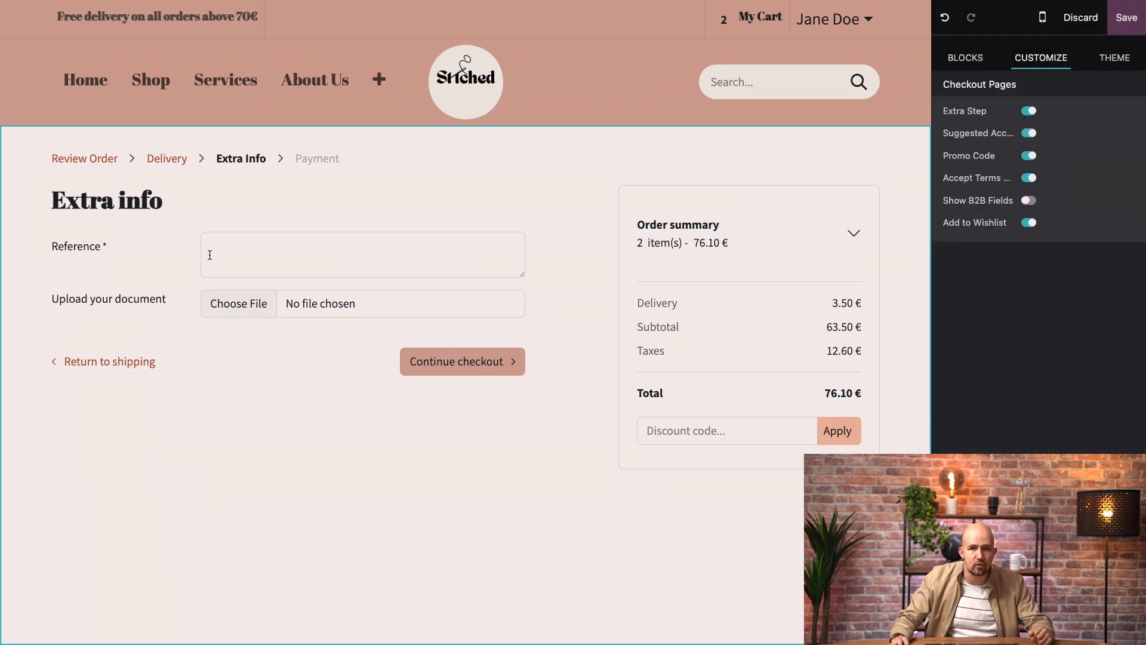
{"action": "left_click", "coordinate": [158, 264]}
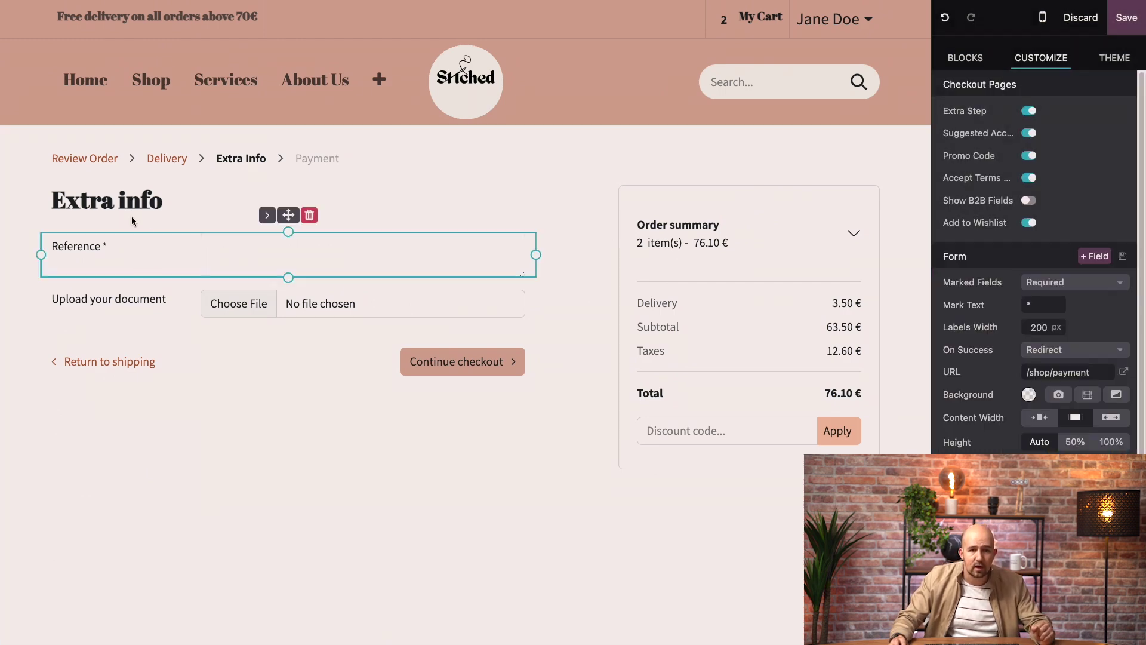
{"action": "left_click", "coordinate": [140, 201]}
Step: Replace the 'Extra info' heading with 'Add your gift message'
{"action": "triple_click", "coordinate": [140, 201]}
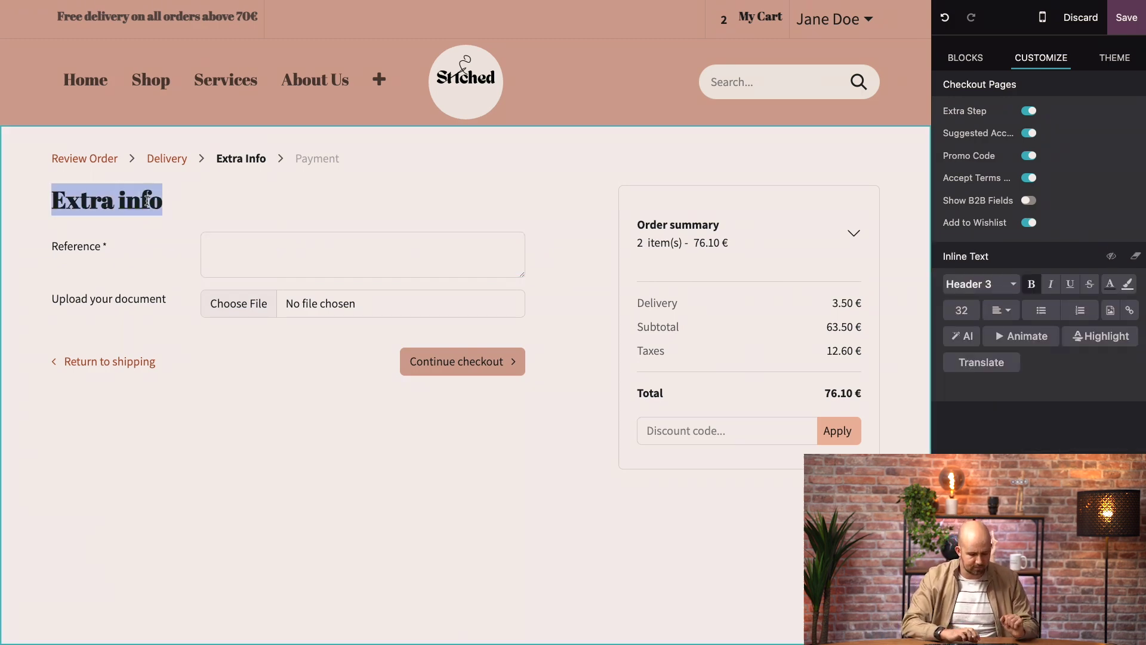
{"action": "type", "text": "Write your"}
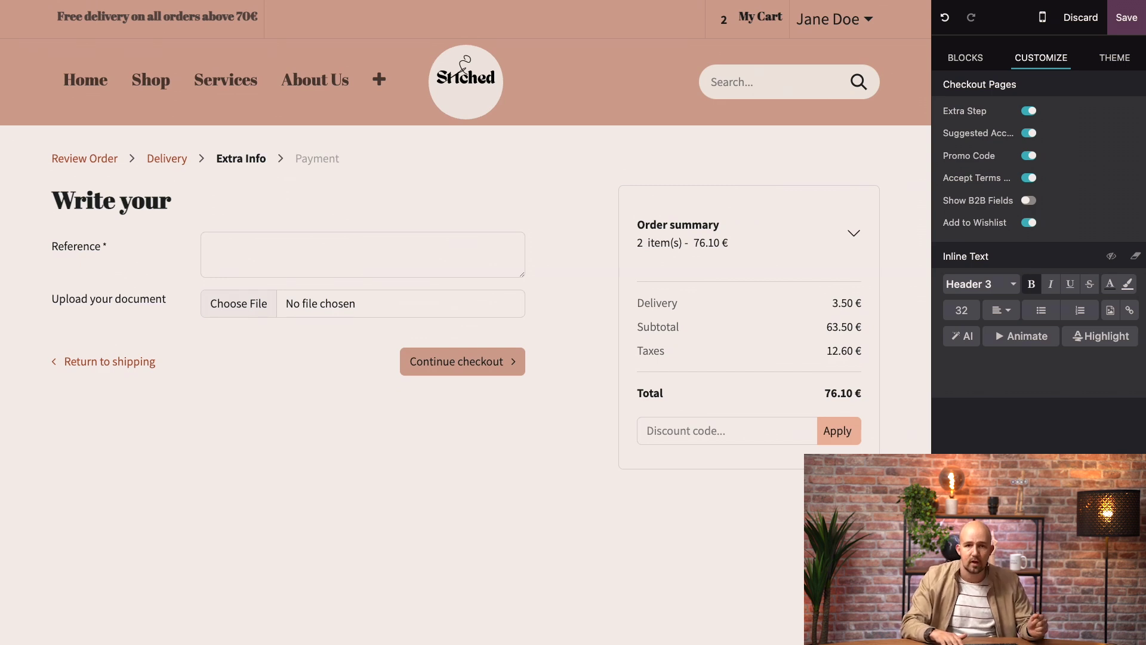
{"action": "key", "text": "BackSpace"}
{"action": "key", "text": "BackSpace"}
{"action": "key", "text": "BackSpace"}
{"action": "key", "text": "BackSpace"}
{"action": "key", "text": "BackSpace"}
{"action": "key", "text": "BackSpace"}
{"action": "key", "text": "BackSpace"}
{"action": "key", "text": "BackSpace"}
{"action": "key", "text": "BackSpace"}
{"action": "key", "text": "BackSpace"}
{"action": "key", "text": "BackSpace"}
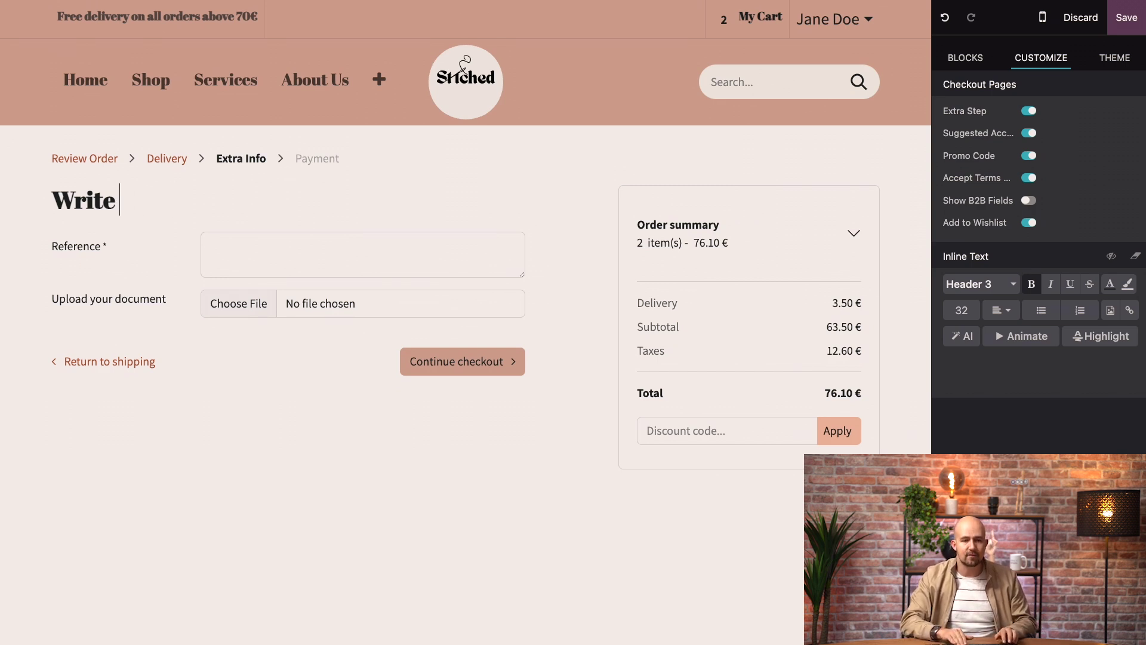
{"action": "type", "text": "Add your f"}
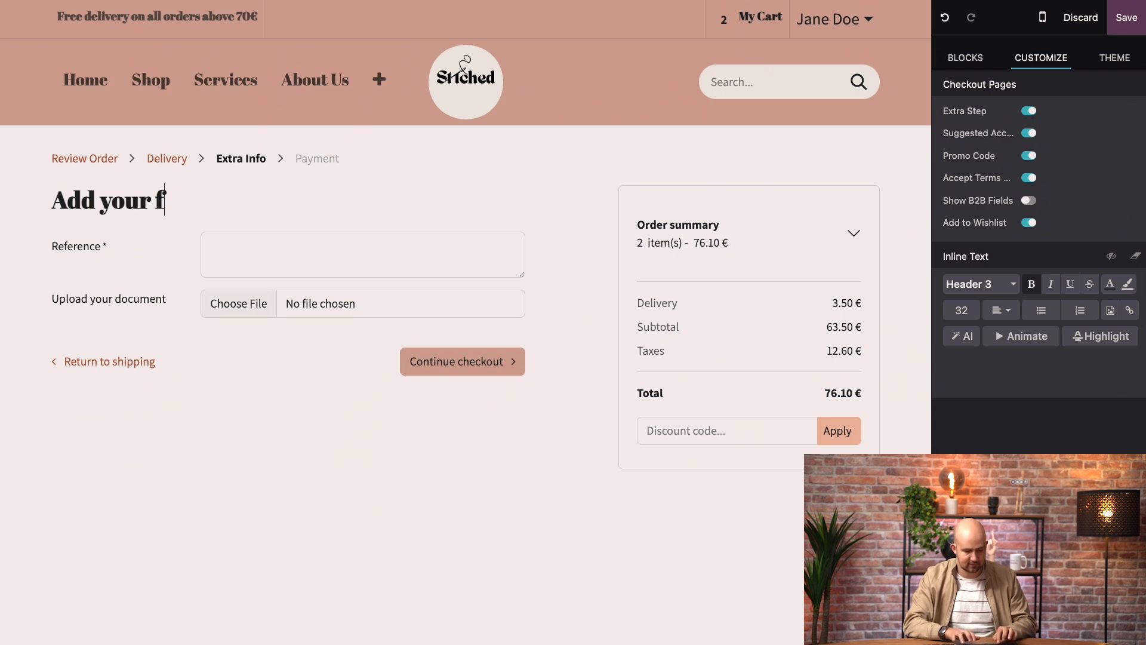
{"action": "key", "text": "BackSpace"}
{"action": "type", "text": "gift message"}
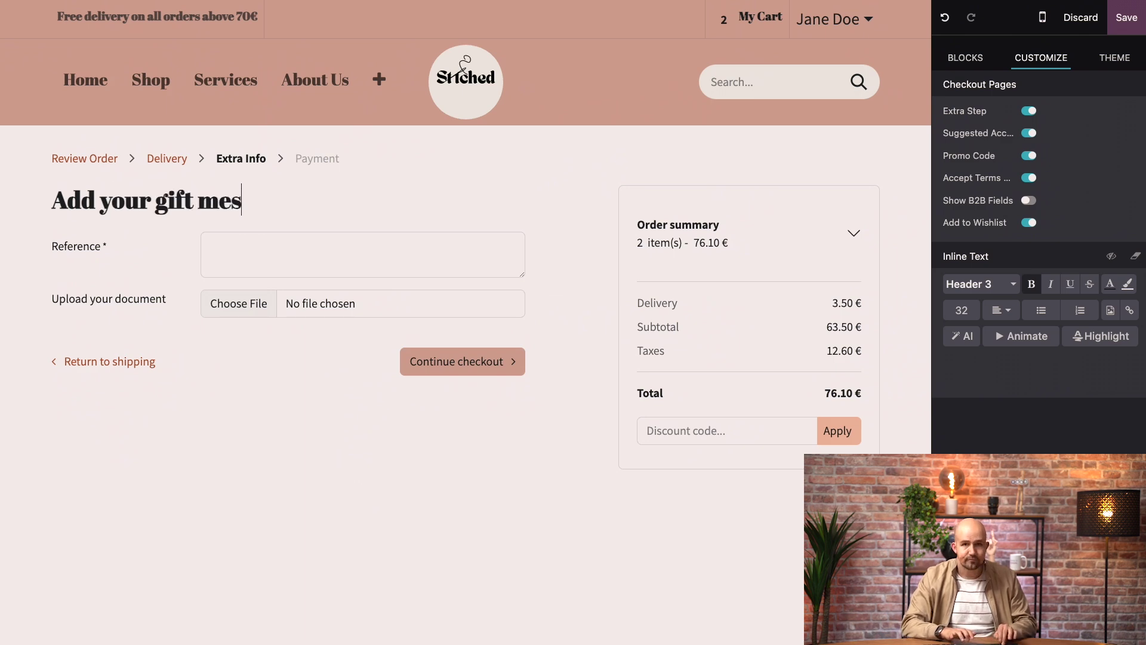
Step: Relabel fields 'Add your message here' and 'Upload your own card', make the message optional, and save
{"action": "left_click", "coordinate": [81, 251]}
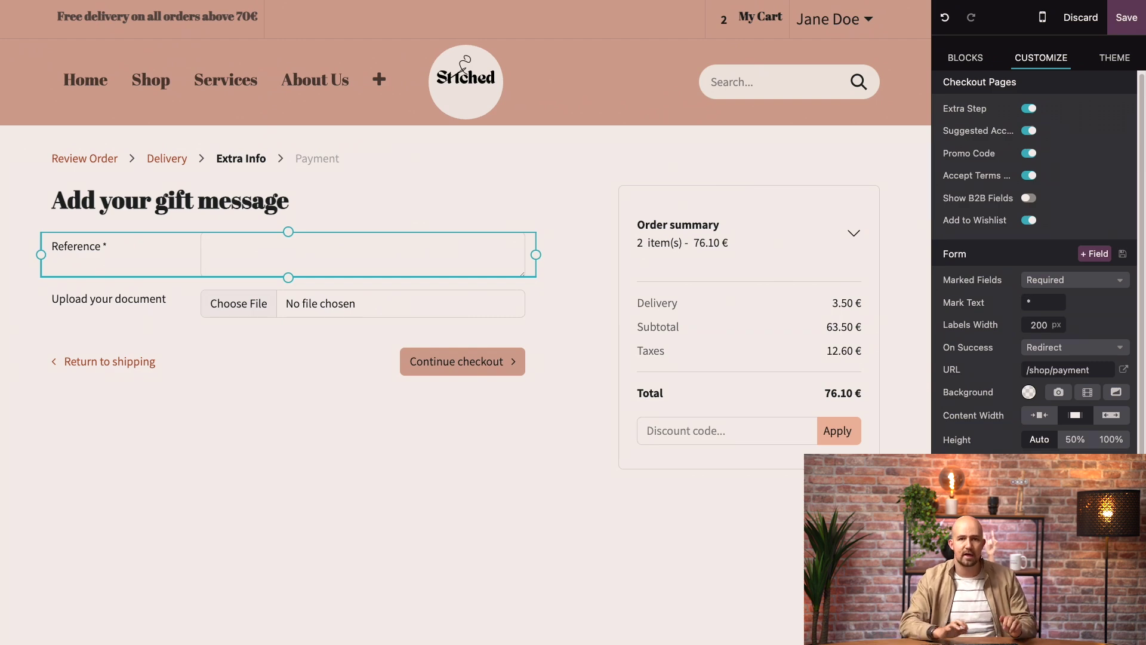
{"action": "type", "text": "Add y"}
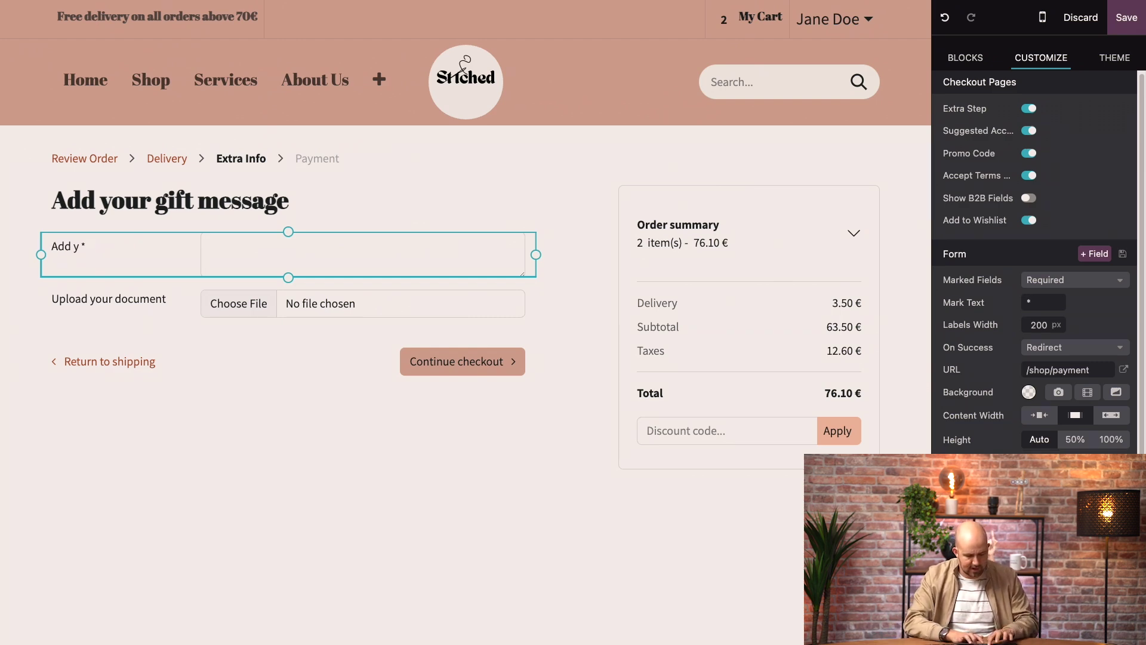
{"action": "type", "text": "our message here"}
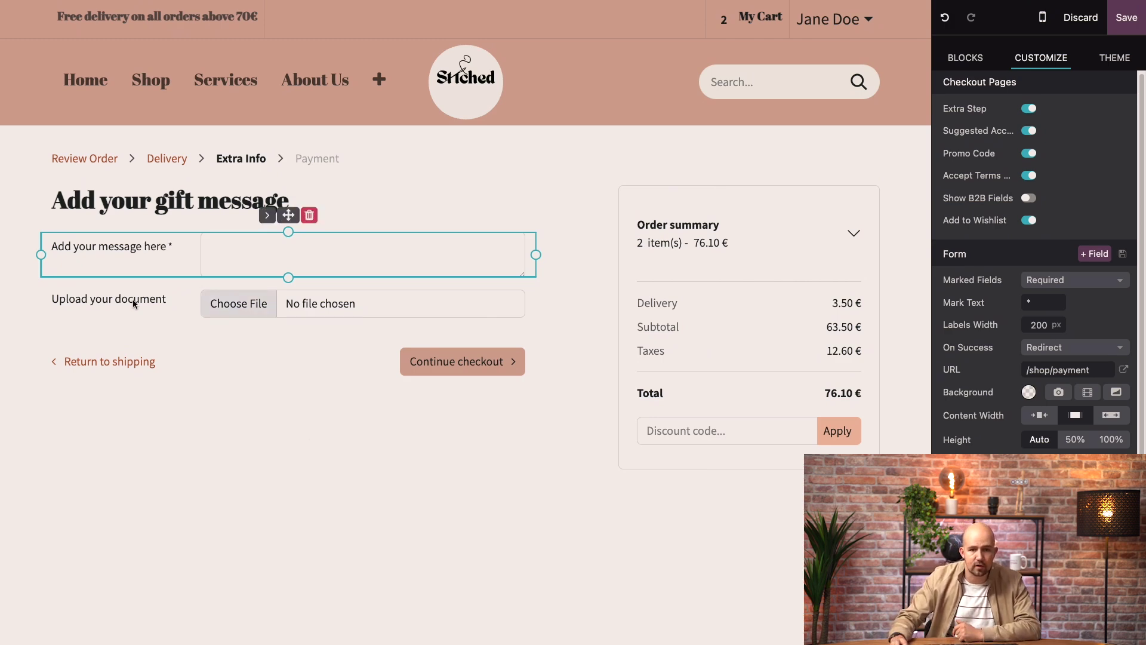
{"action": "left_click", "coordinate": [132, 299]}
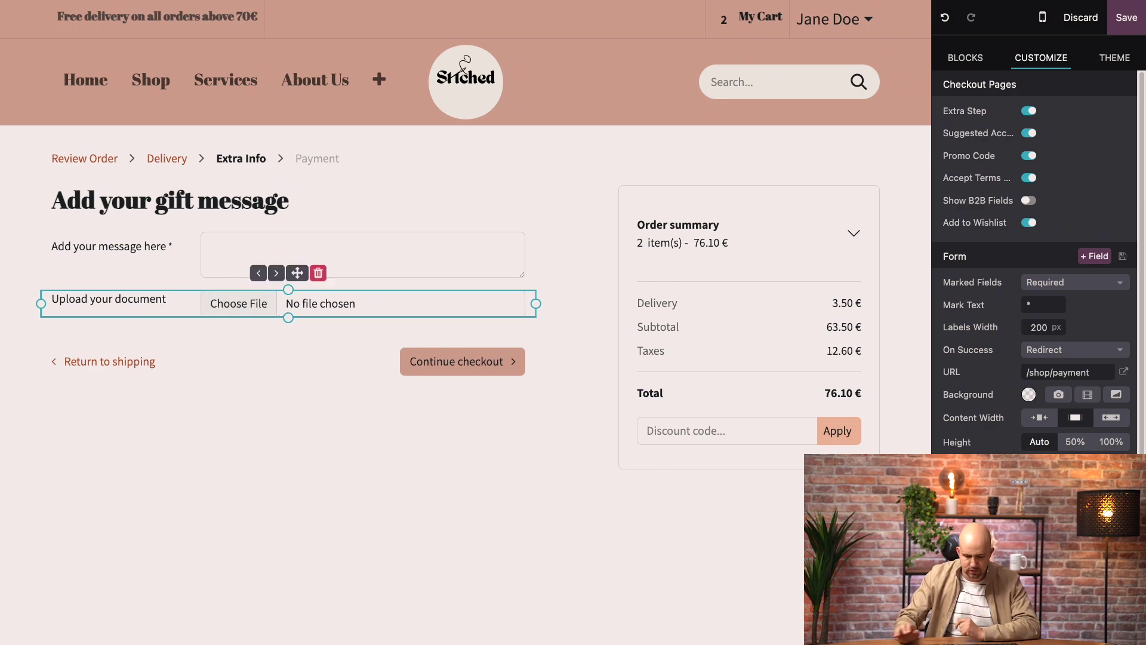
{"action": "key", "text": "BackSpace"}
{"action": "key", "text": "BackSpace"}
{"action": "key", "text": "BackSpace"}
{"action": "key", "text": "BackSpace"}
{"action": "key", "text": "BackSpace"}
{"action": "key", "text": "BackSpace"}
{"action": "key", "text": "BackSpace"}
{"action": "key", "text": "BackSpace"}
{"action": "key", "text": "BackSpace"}
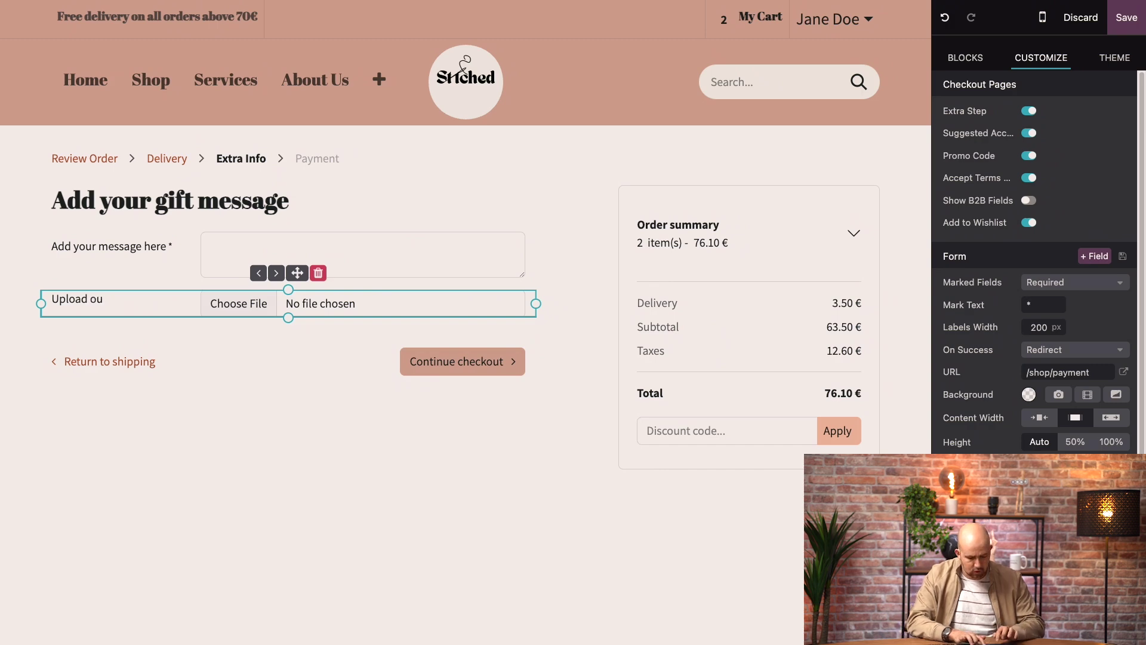
{"action": "type", "text": "your own card"}
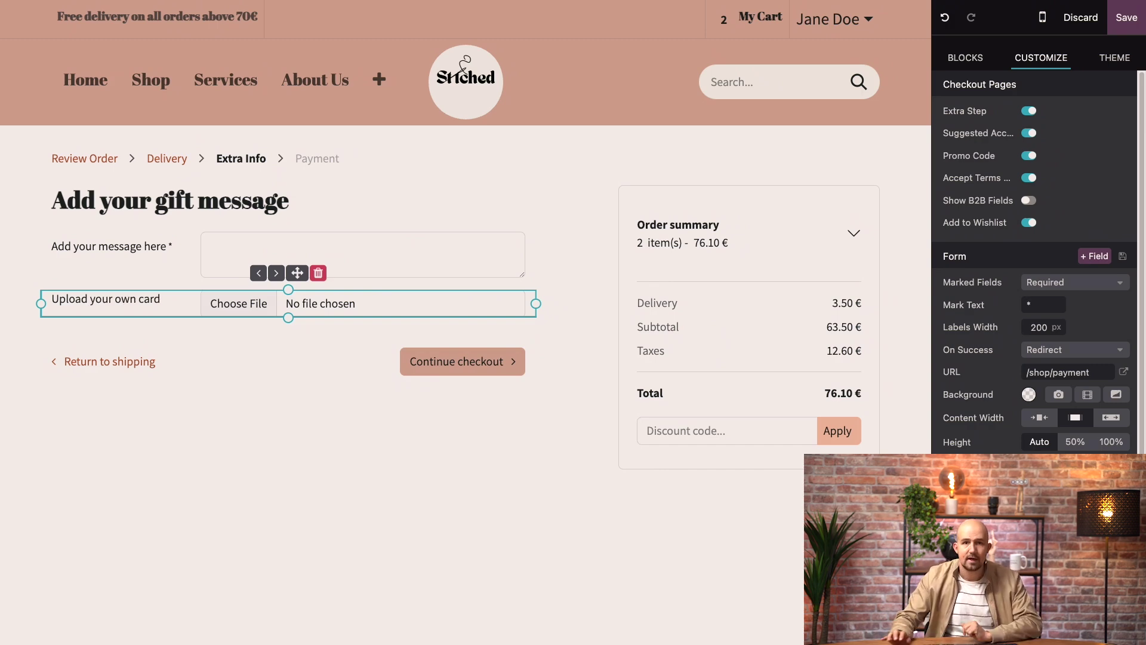
{"action": "left_click", "coordinate": [162, 260]}
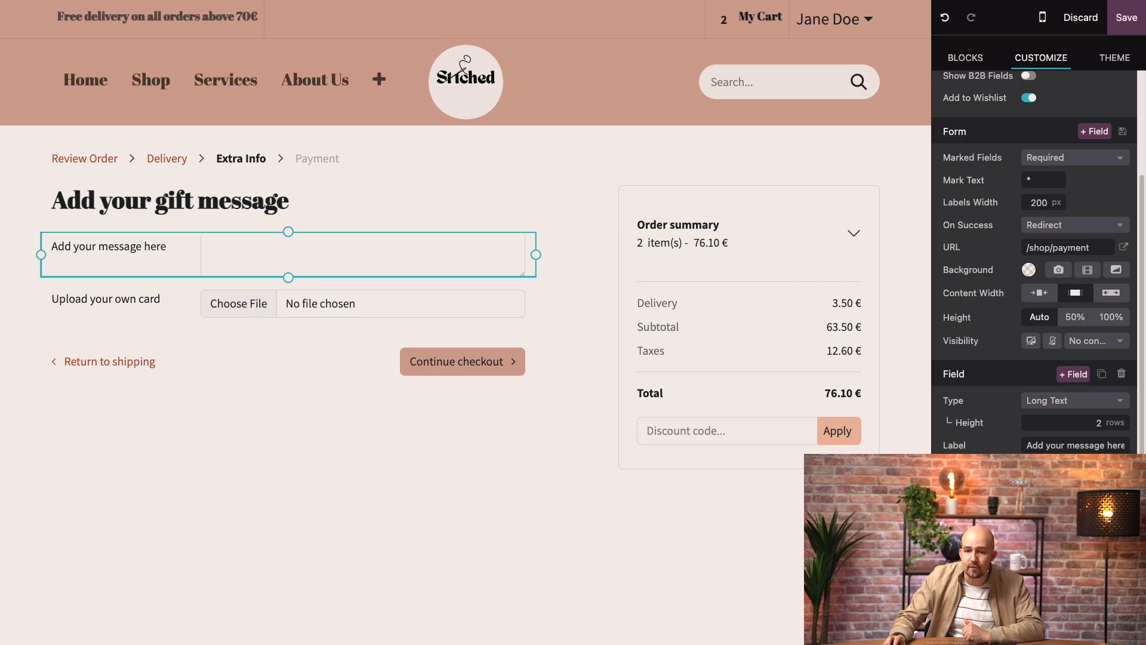
{"action": "left_click", "coordinate": [1126, 18]}
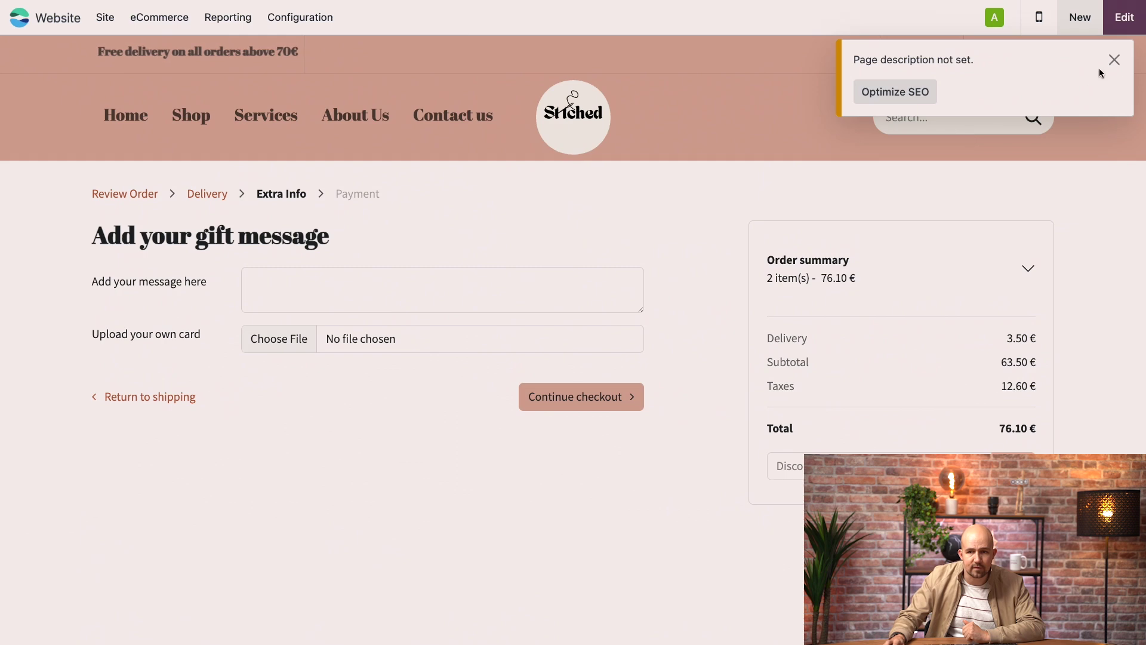
Step: Continue to the Payment step and tick 'I agree to the terms & conditions'
{"action": "left_click", "coordinate": [1114, 60]}
{"action": "left_click", "coordinate": [578, 396]}
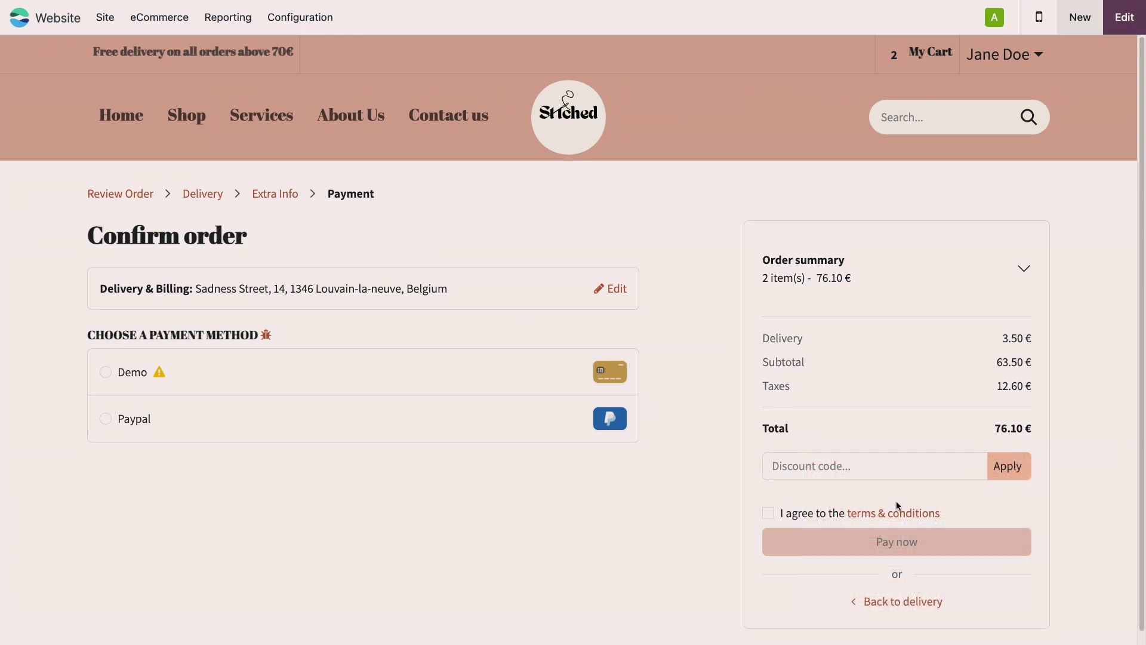
{"action": "left_click", "coordinate": [767, 513]}
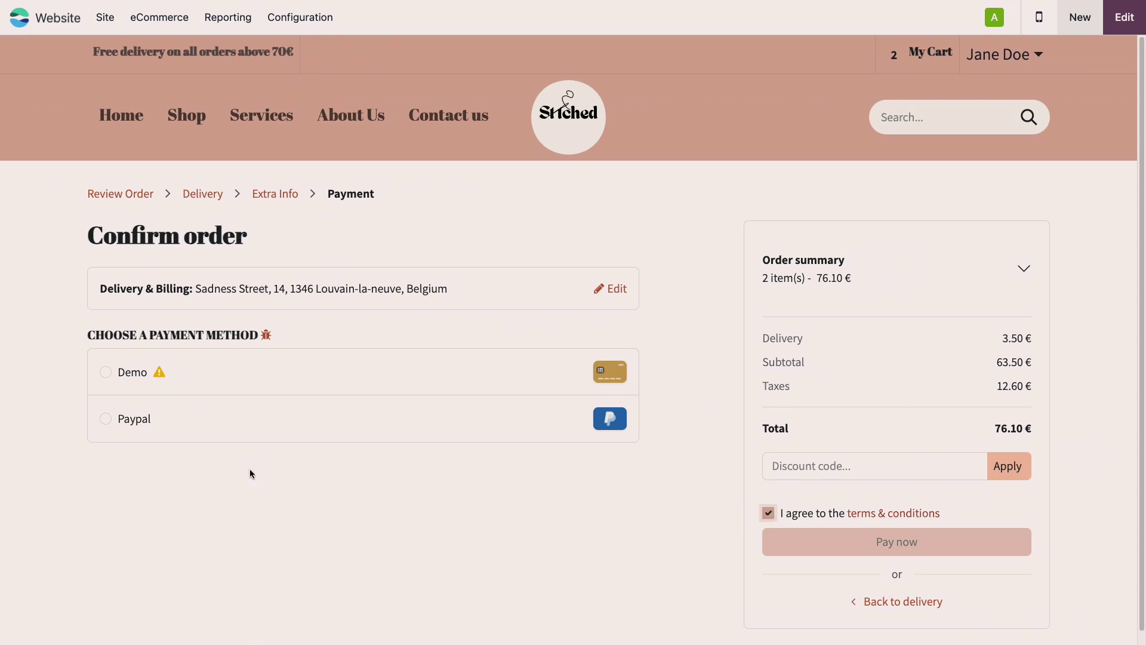